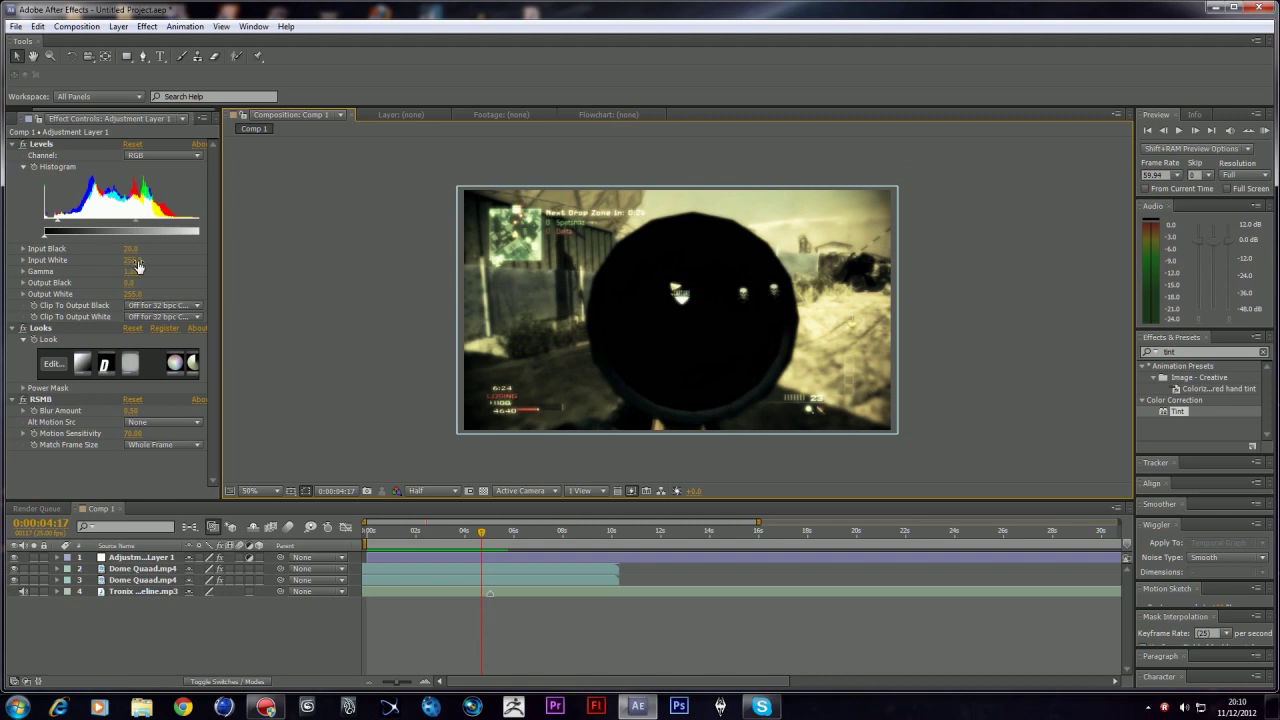
Step: Step frame by frame through the finished edit around the sniper scope-in, between about 0:00:02:21 and 0:00:04:20
left_click_drag(482, 536, 466, 540)
key("Page_Up")
key("Page_Up")
key("Page_Up")
key("Page_Up")
key("Page_Up")
key("Page_Up")
key("Page_Up")
key("Page_Up")
key("Page_Up")
key("Page_Up")
key("Page_Up")
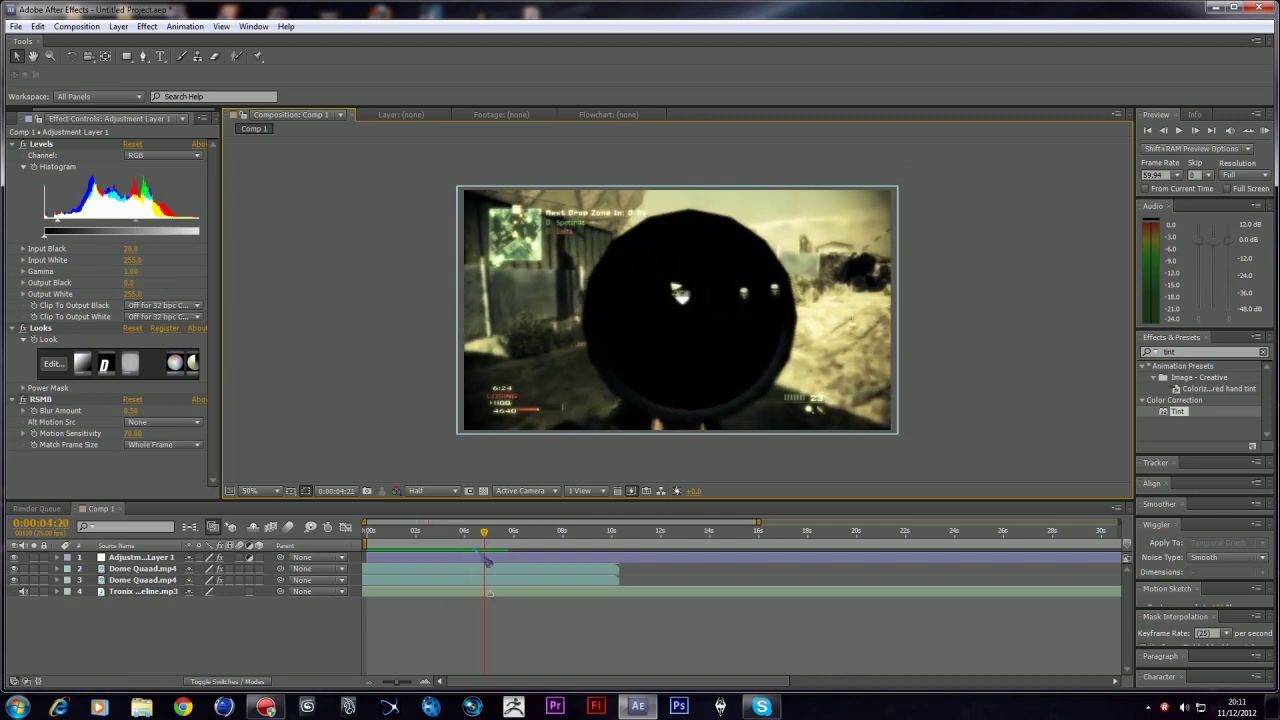
key("Page_Up")
key("Page_Up")
key("Page_Up")
key("Page_Up")
key("Page_Up")
key("Page_Up")
key("Page_Up")
key("Page_Up")
key("Page_Up")
key("Page_Up")
key("Page_Up")
key("Page_Up")
key("Page_Up")
key("Page_Up")
key("Page_Up")
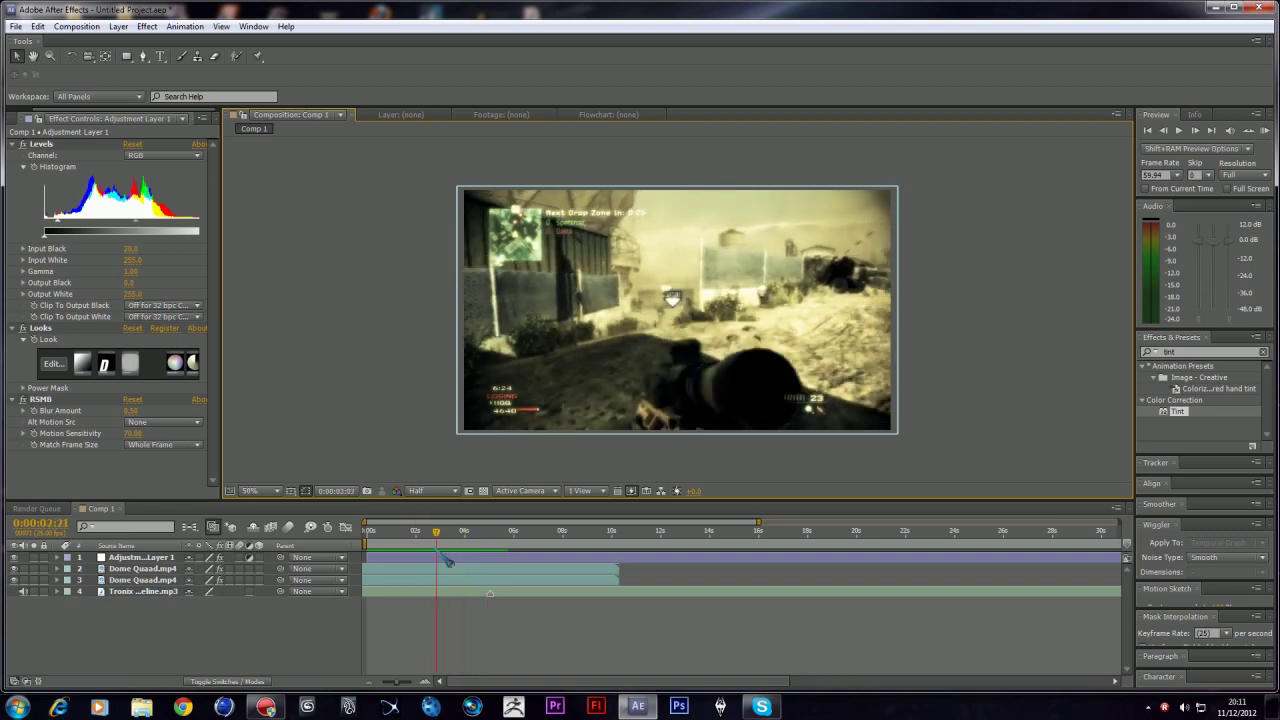
key("Page_Down")
key("Page_Down")
key("Page_Down")
key("Page_Down")
key("Page_Down")
key("Page_Down")
key("Page_Down")
key("Page_Down")
key("Page_Down")
key("Page_Down")
key("Page_Down")
key("Page_Down")
key("Page_Down")
key("Page_Down")
key("Page_Down")
key("Page_Down")
key("Page_Down")
key("Page_Down")
key("Page_Down")
key("Page_Down")
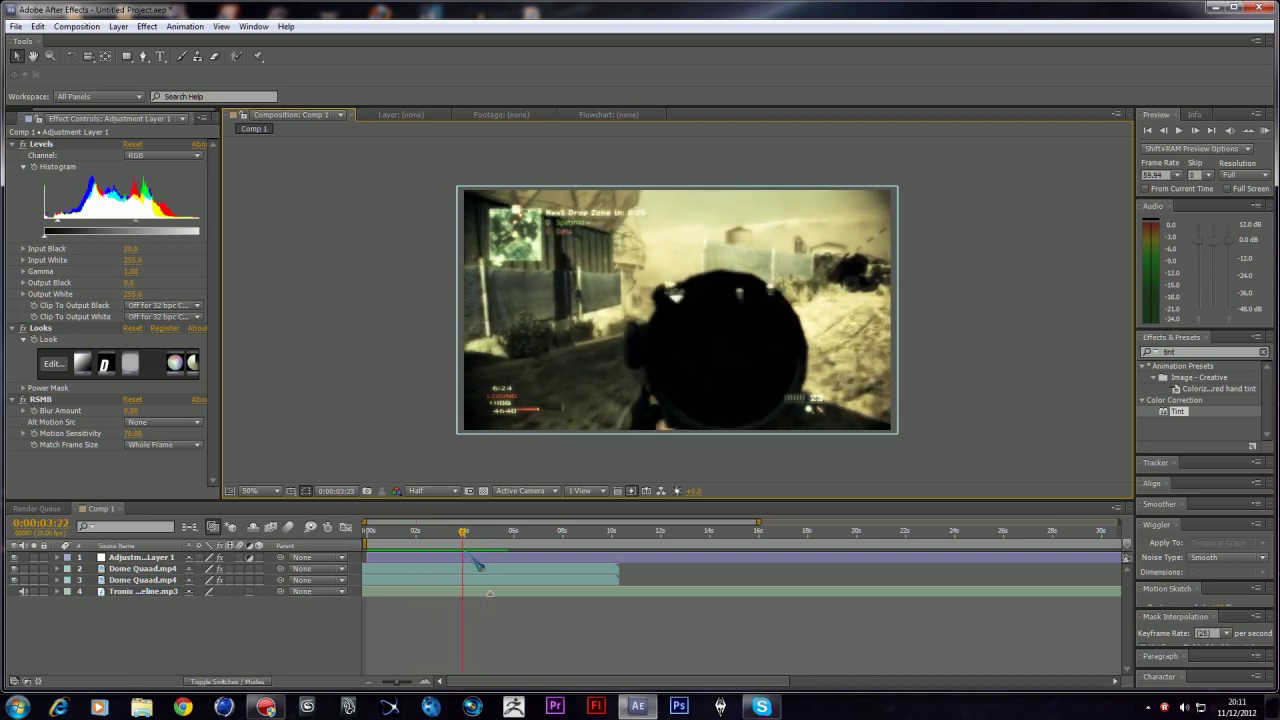
Step: Preview the composition and examine the sketch-style flash frames between 0:00:05:01 and 0:00:05:10
left_click(1265, 131)
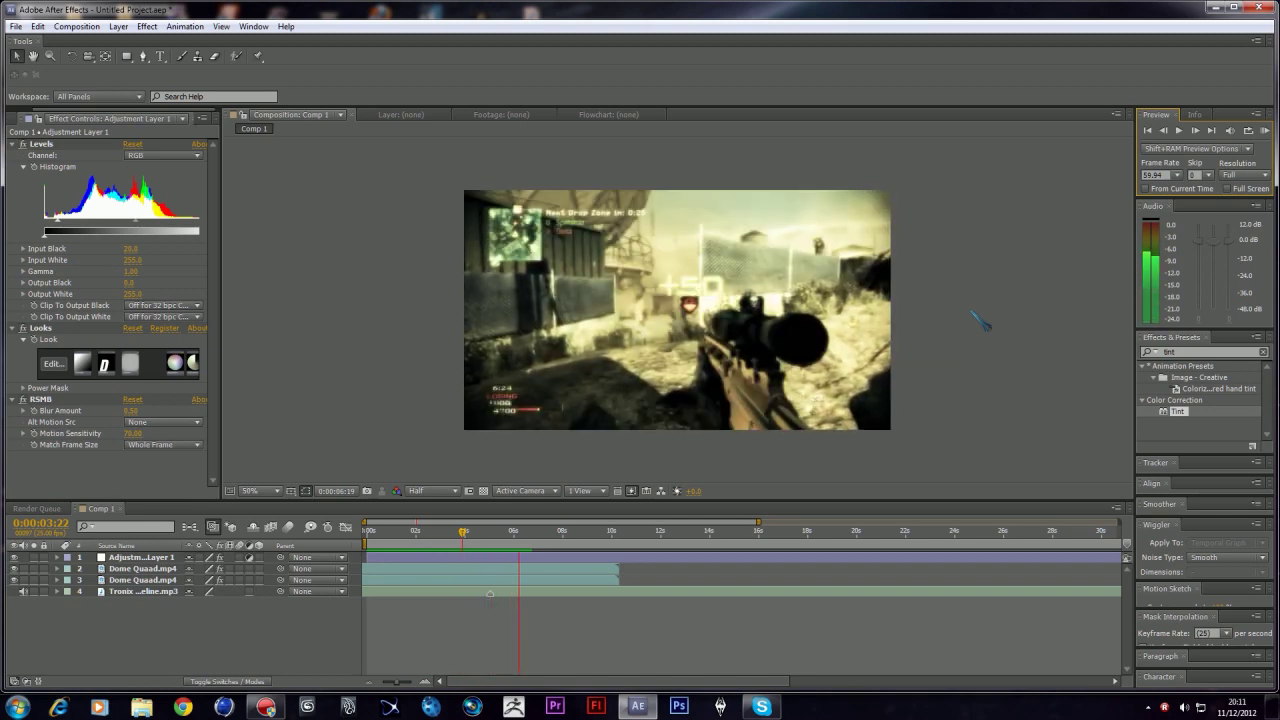
left_click(971, 311)
left_click_drag(466, 533, 491, 543)
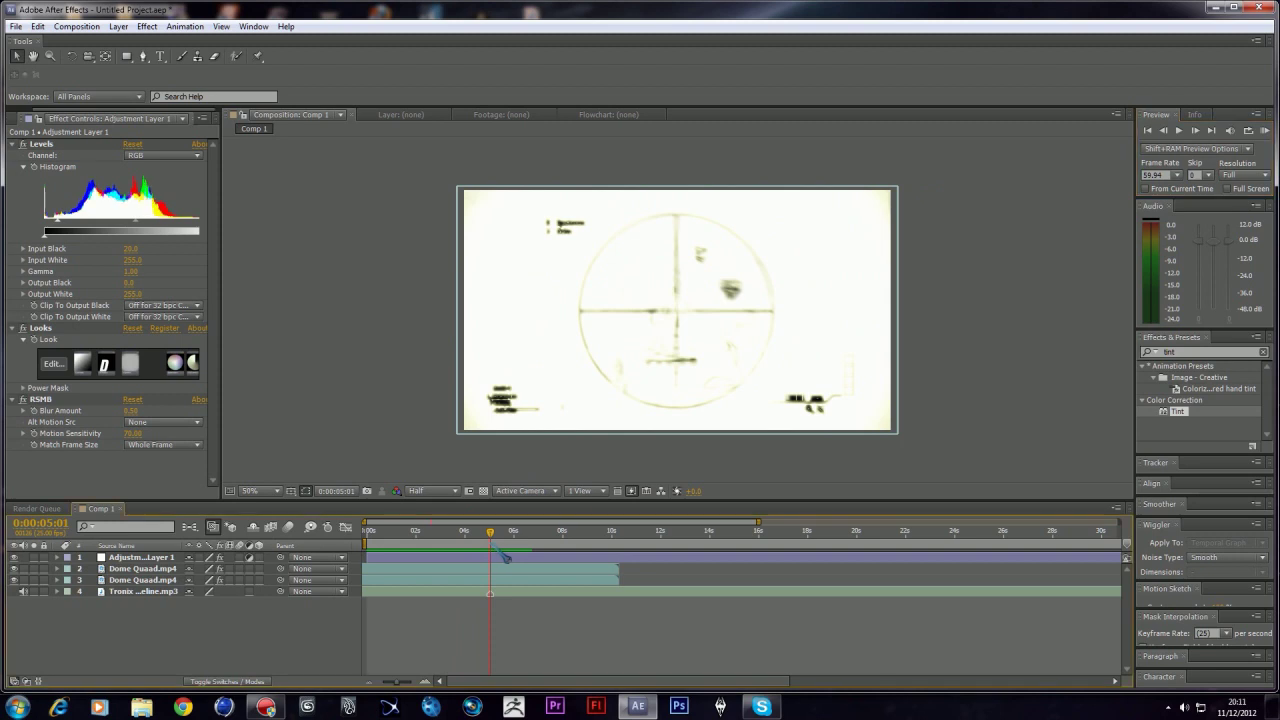
left_click(22, 399)
left_click_drag(490, 533, 510, 545)
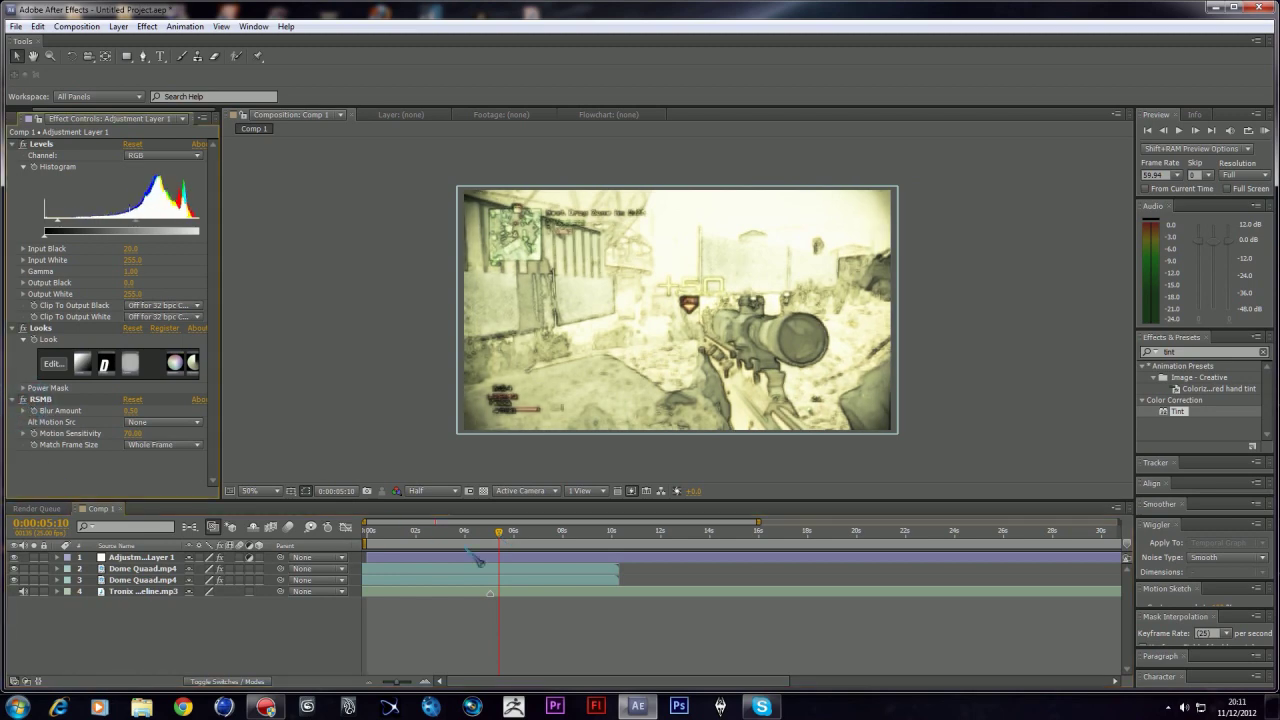
Step: Delete the upper Dome Quaad.mp4 layer and the adjustment layer, leaving the original clip and the music track
left_click_drag(499, 540, 270, 537)
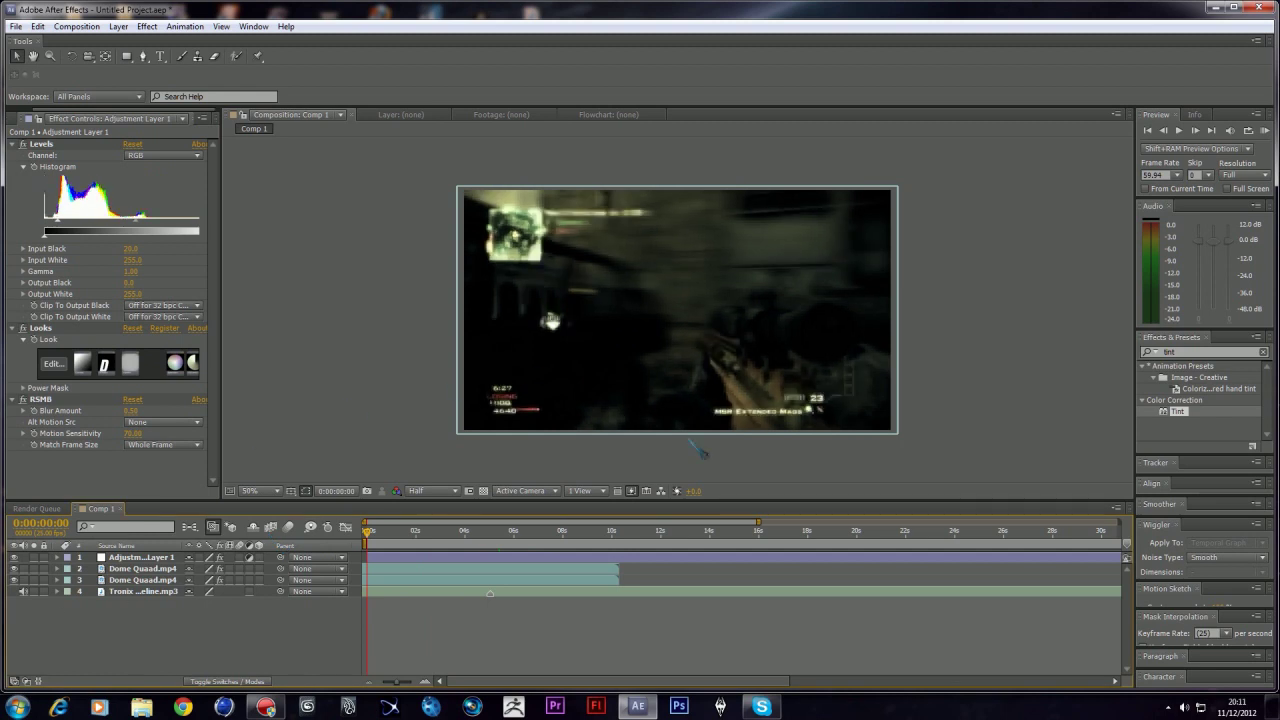
left_click(145, 569)
key("Delete")
left_click(130, 558)
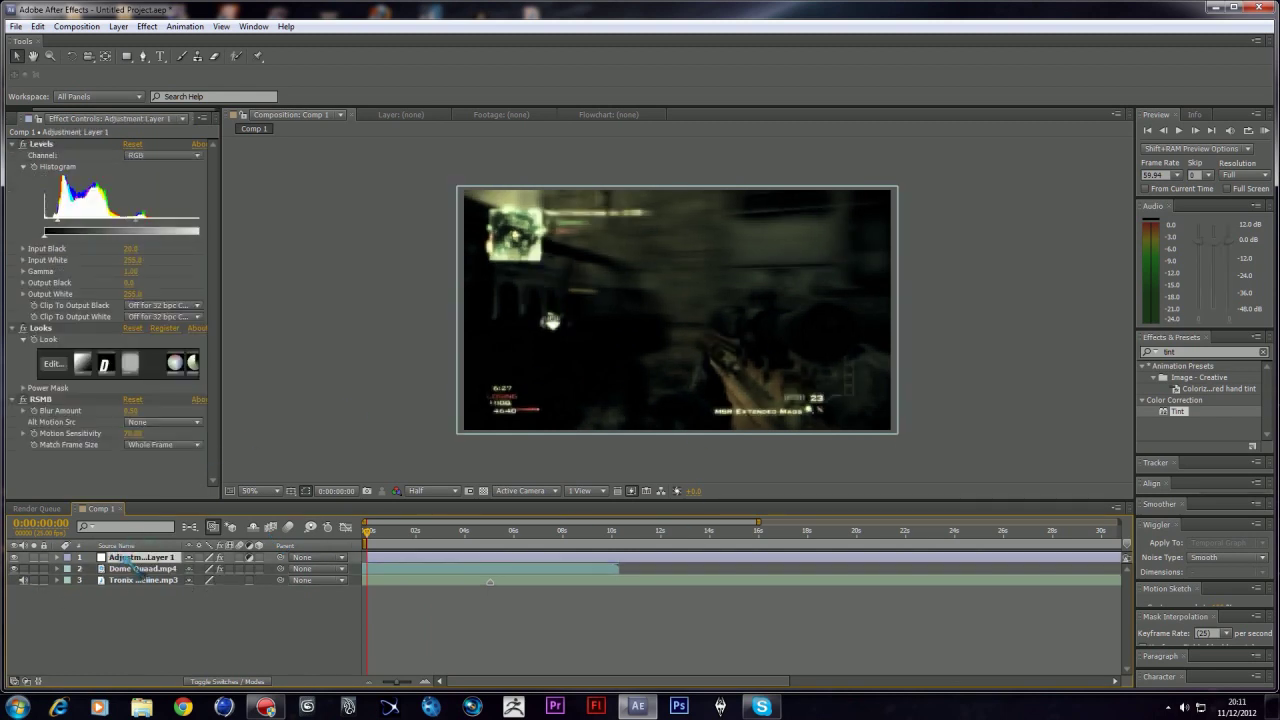
key("Delete")
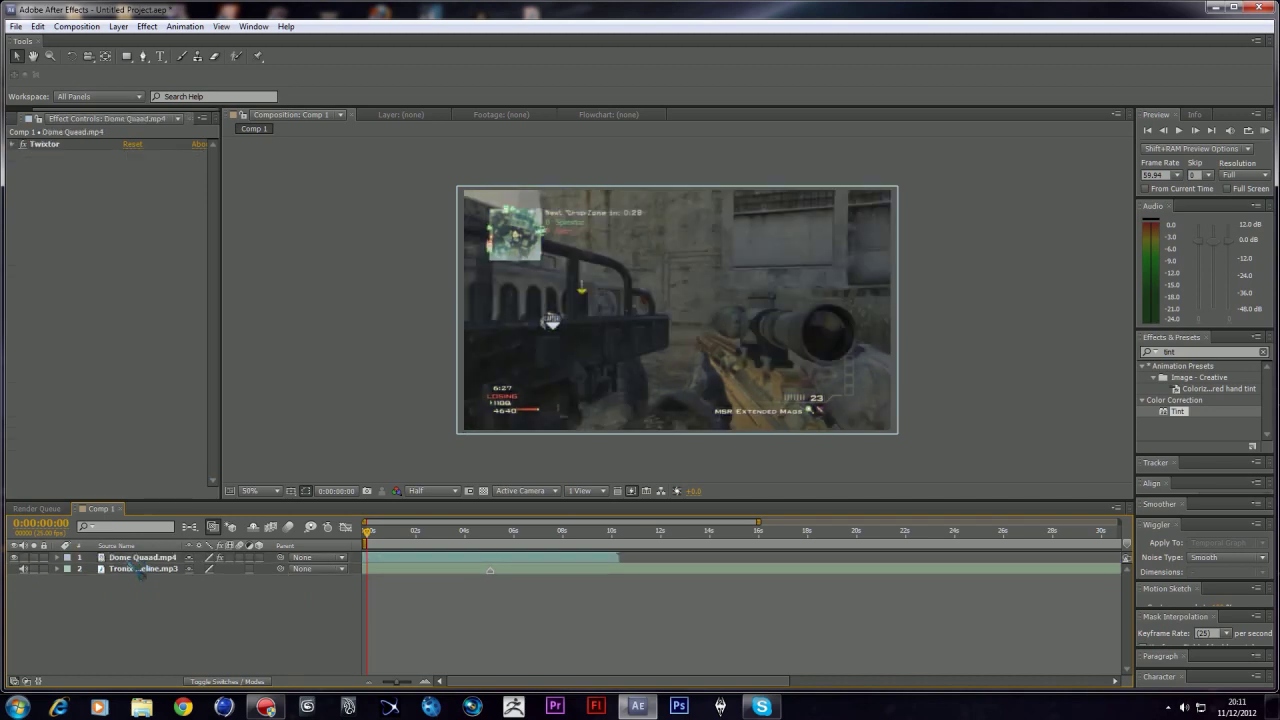
Step: Duplicate the Dome Quaad.mp4 layer and collapse the Twixtor settings on the copy
left_click_drag(400, 531, 480, 545)
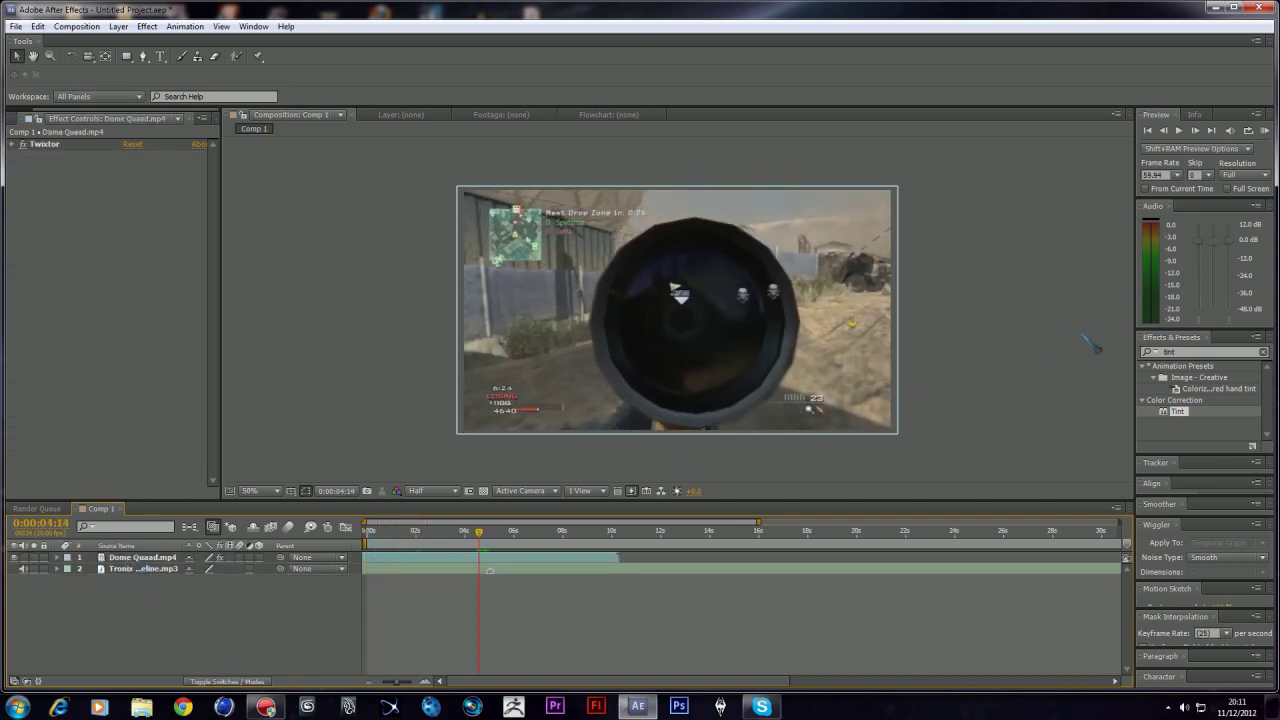
left_click(1263, 352)
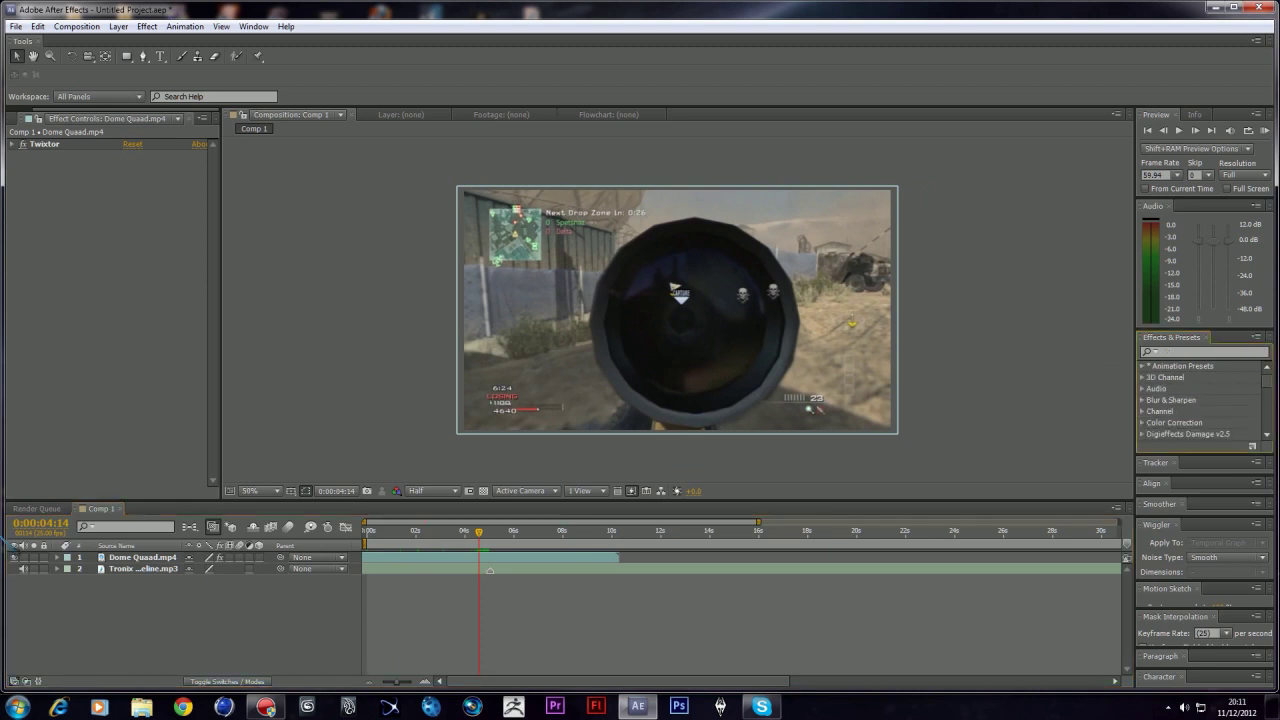
left_click(112, 552)
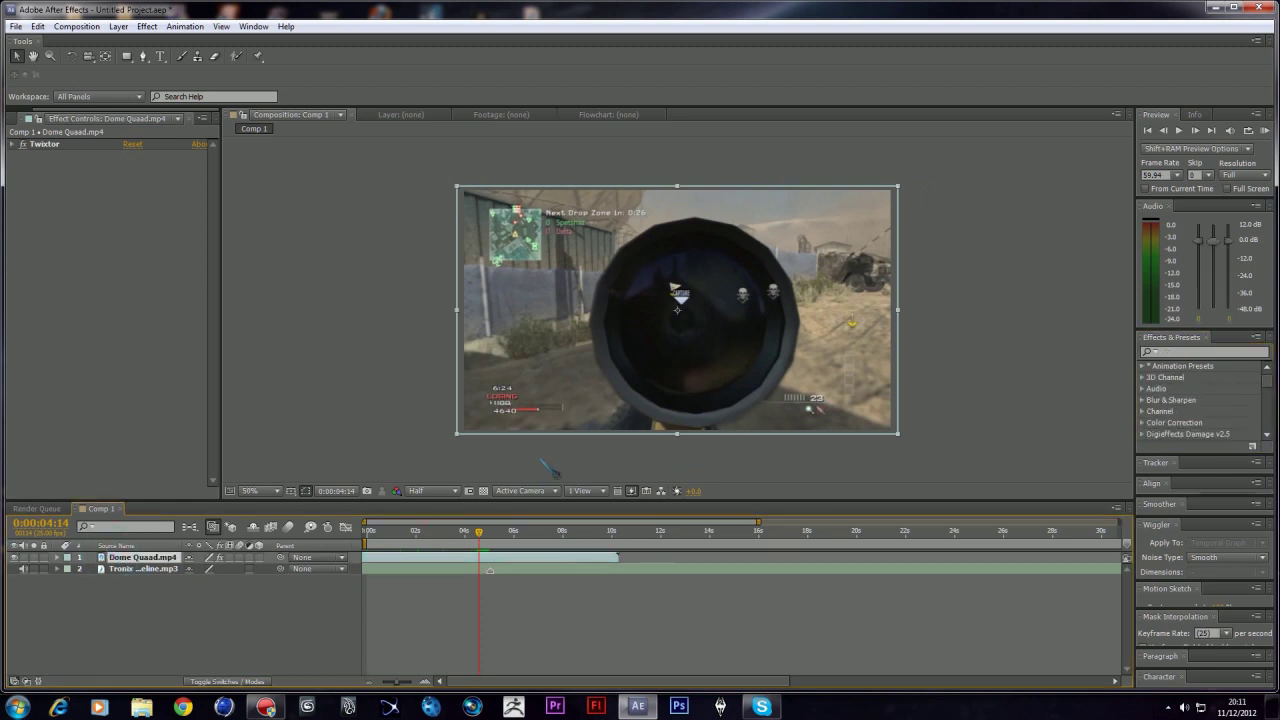
key("ctrl+d")
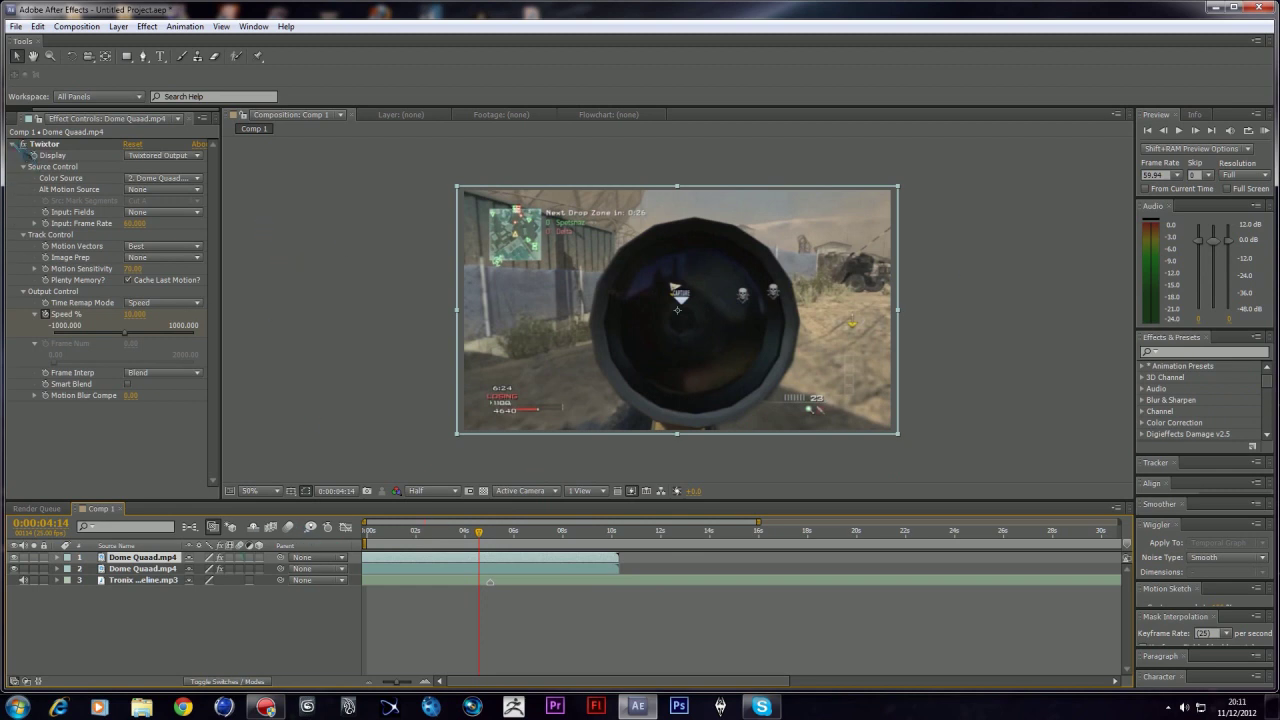
left_click(15, 144)
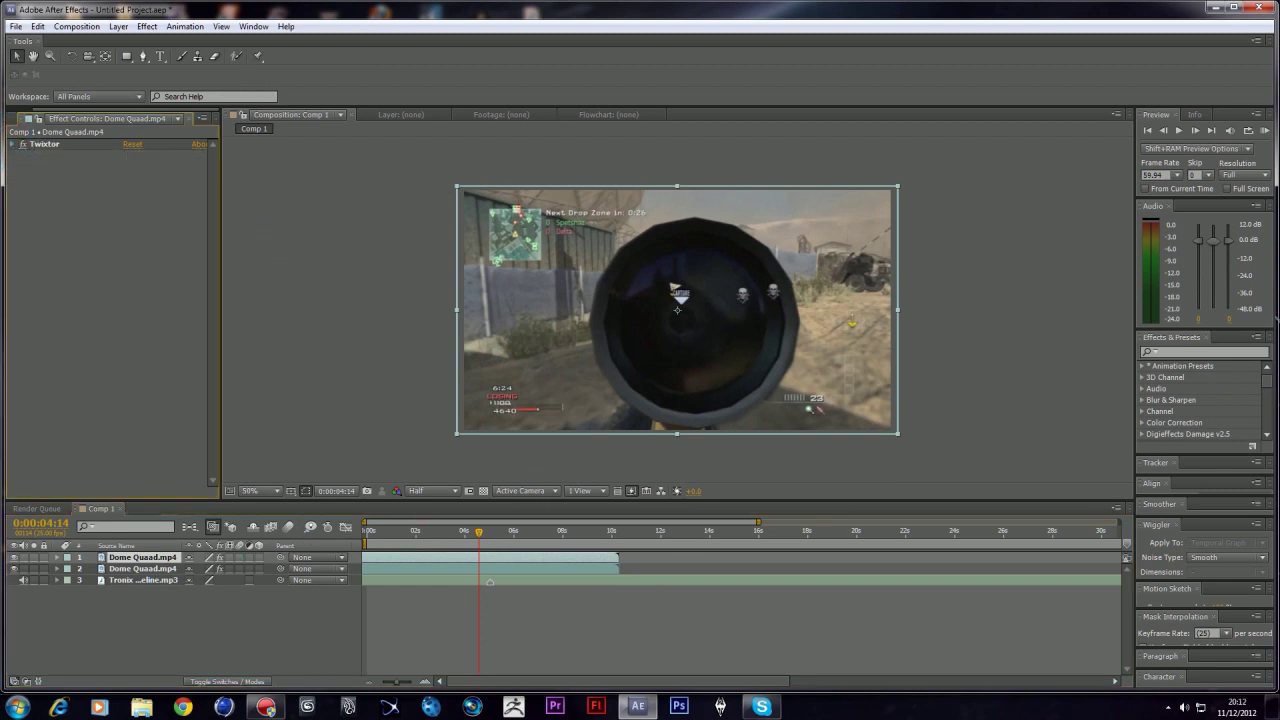
Step: Find the Find Edges effect and apply it to the upper Dome Quaad.mp4 layer
left_click(1182, 353)
type("f")
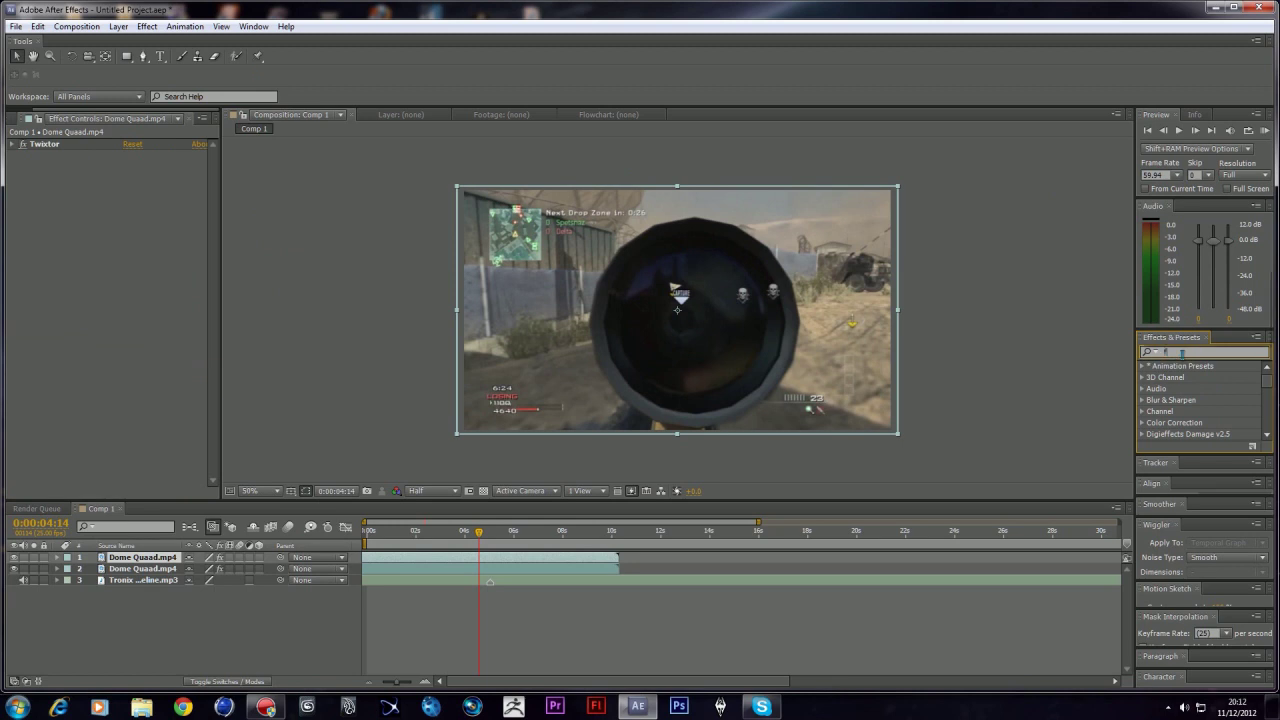
type("ind")
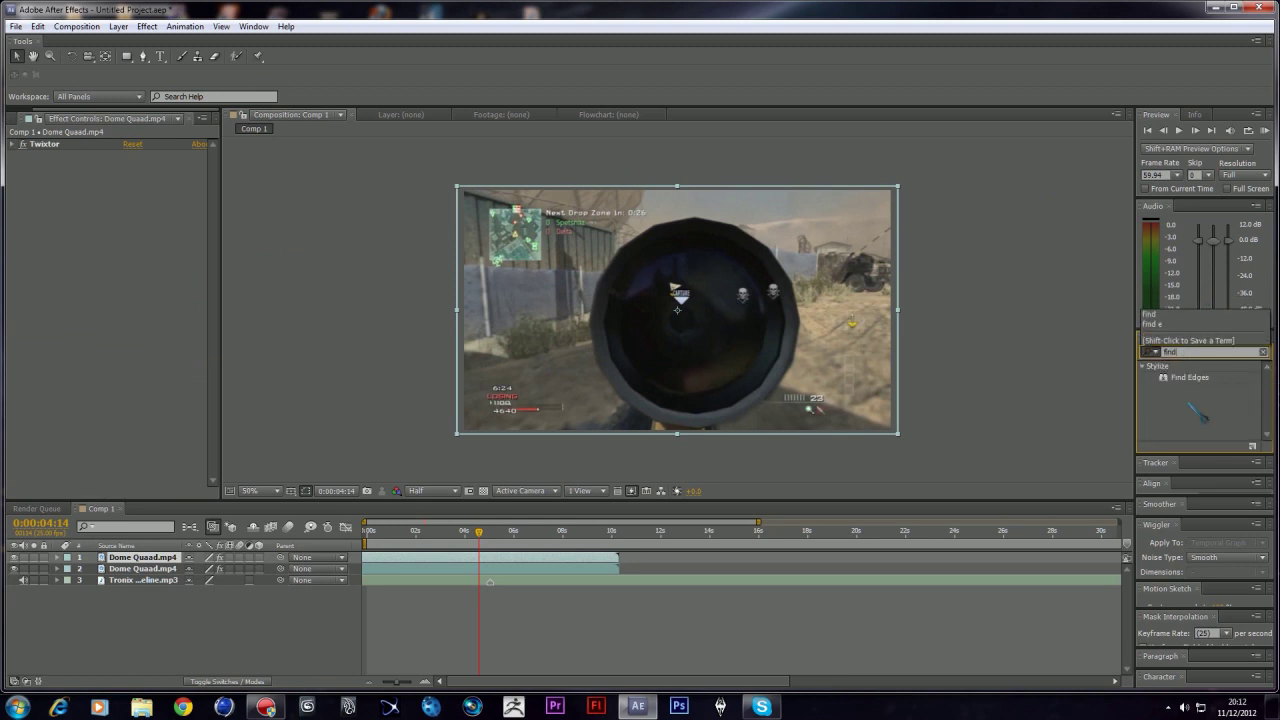
left_click_drag(1191, 379, 125, 567)
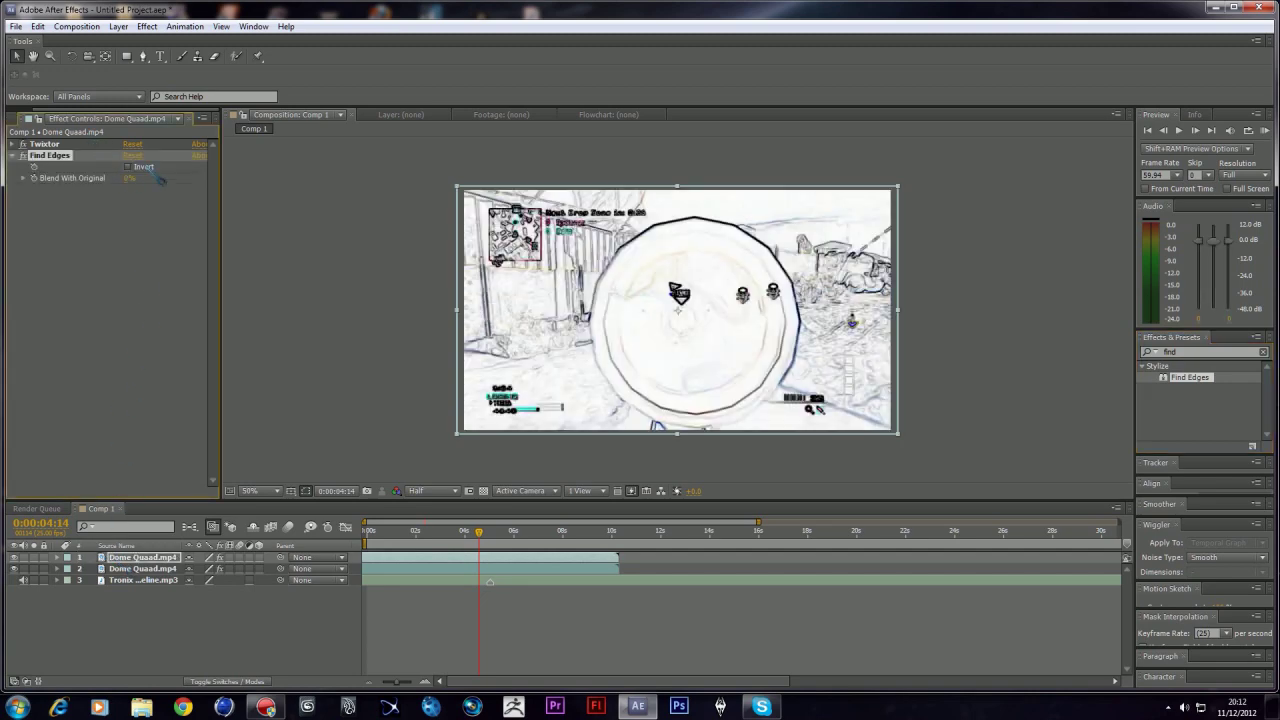
Step: Find the Tint effect and apply it to the upper Dome Quaad.mp4 layer to make the edge lines monochrome
double_click(1209, 352)
type("tint")
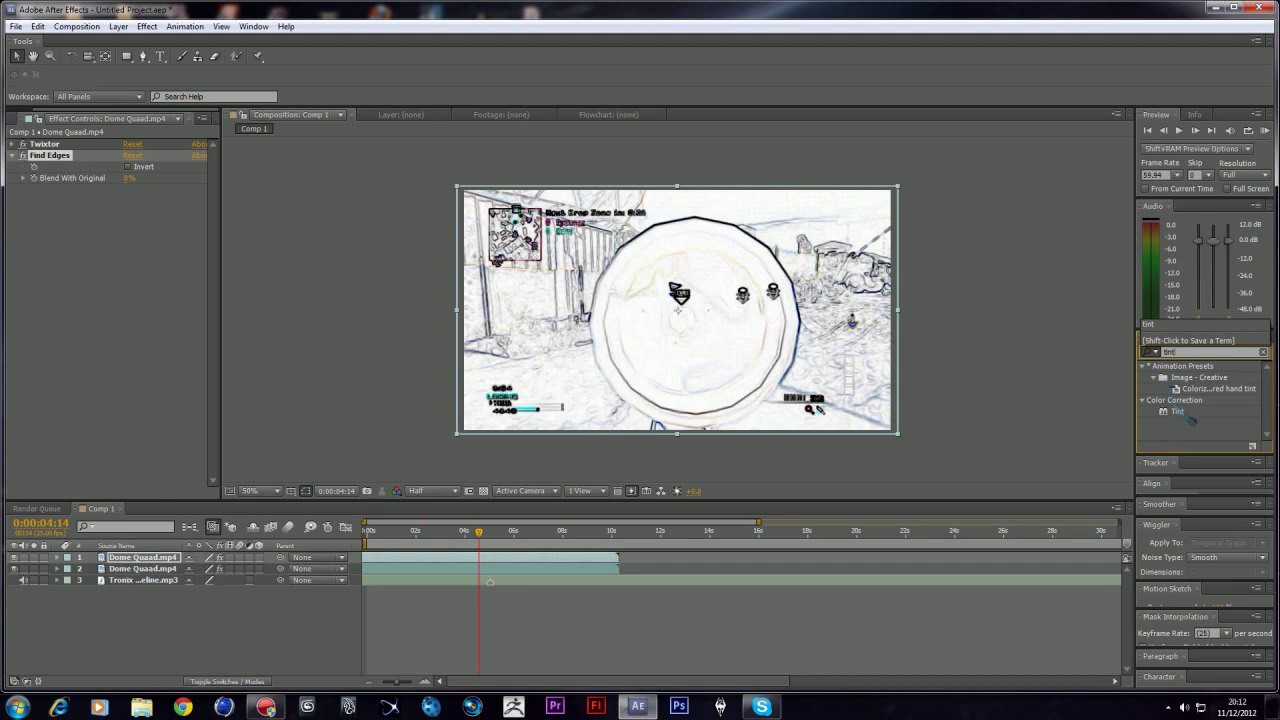
left_click_drag(1191, 421, 147, 557)
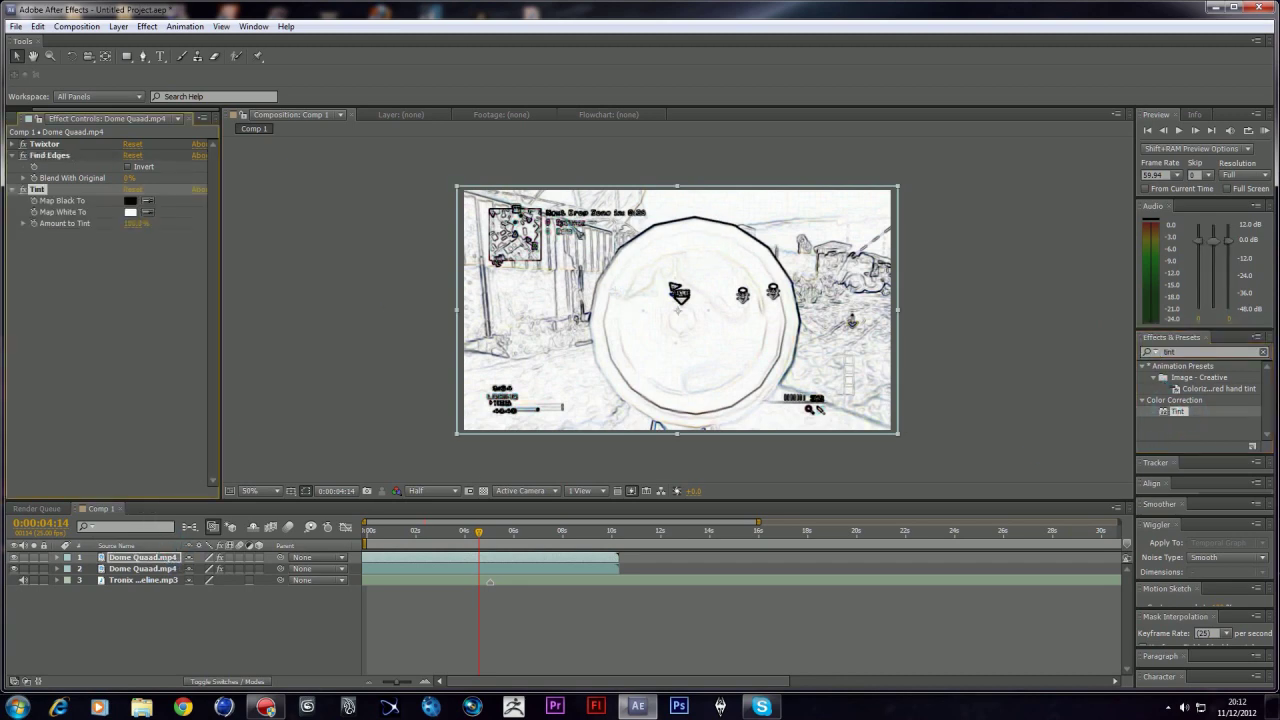
left_click(22, 155)
left_click(22, 156)
Step: Add an opacity keyframe of 0% to the upper Dome Quaad.mp4 layer at 0:00:04:19
key("Page_Down")
key("Page_Down")
key("Page_Down")
key("Page_Down")
key("Page_Down")
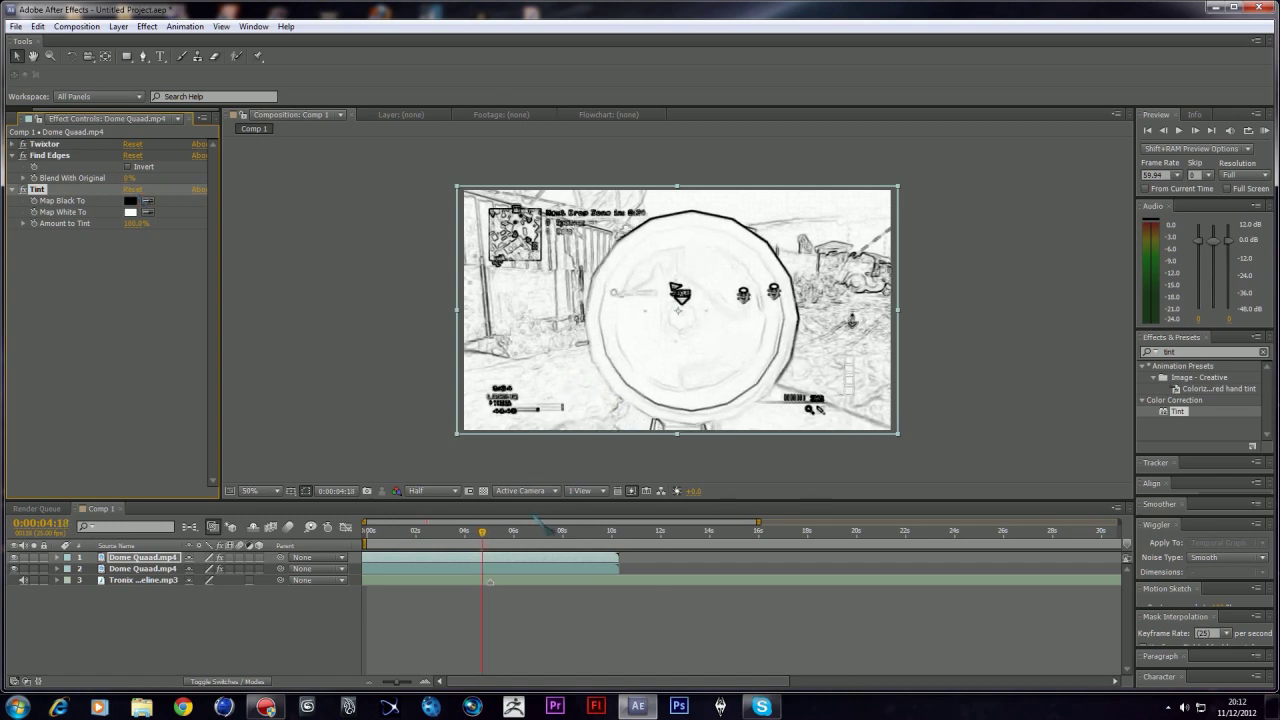
key("Page_Down")
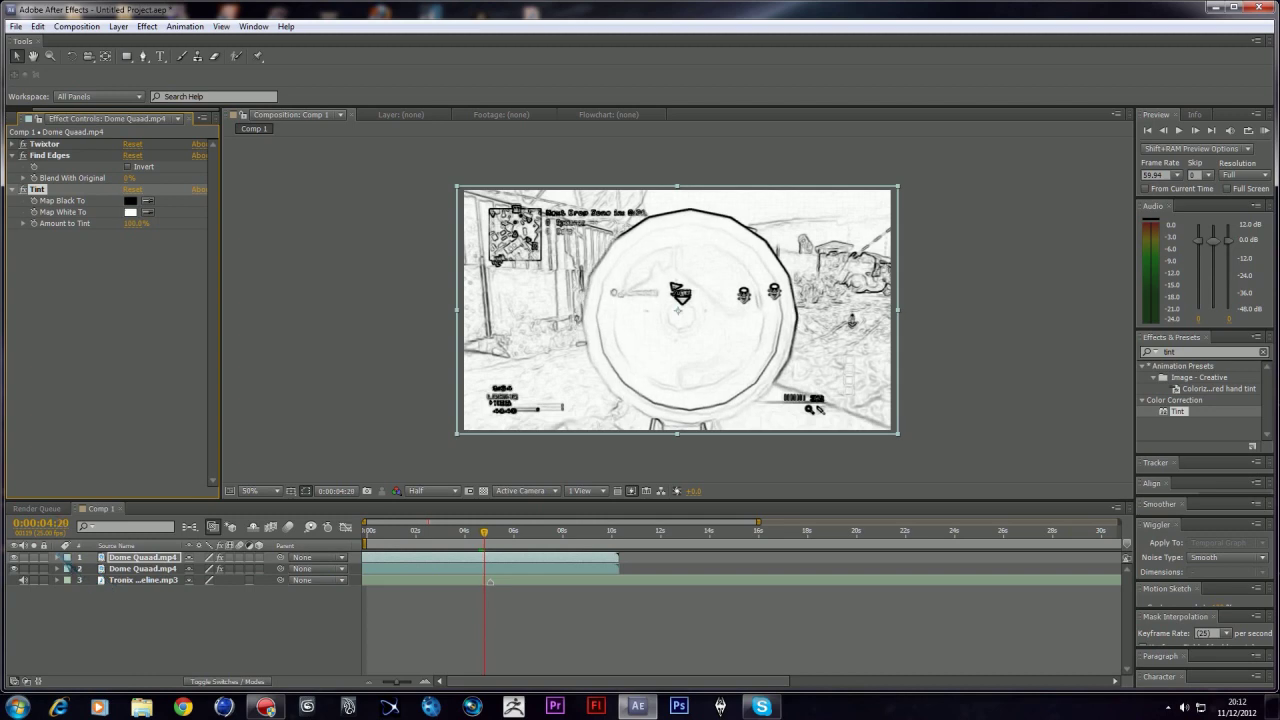
left_click(118, 558)
key("Page_Up")
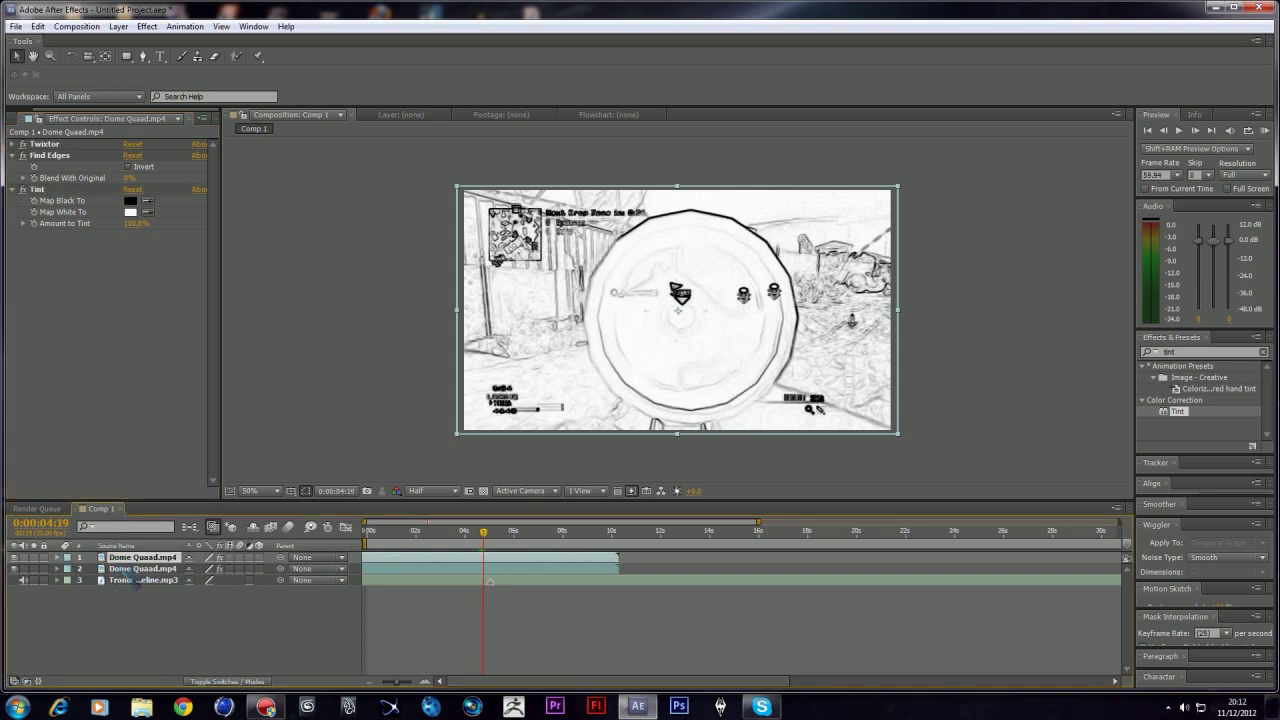
key("t")
left_click(92, 568)
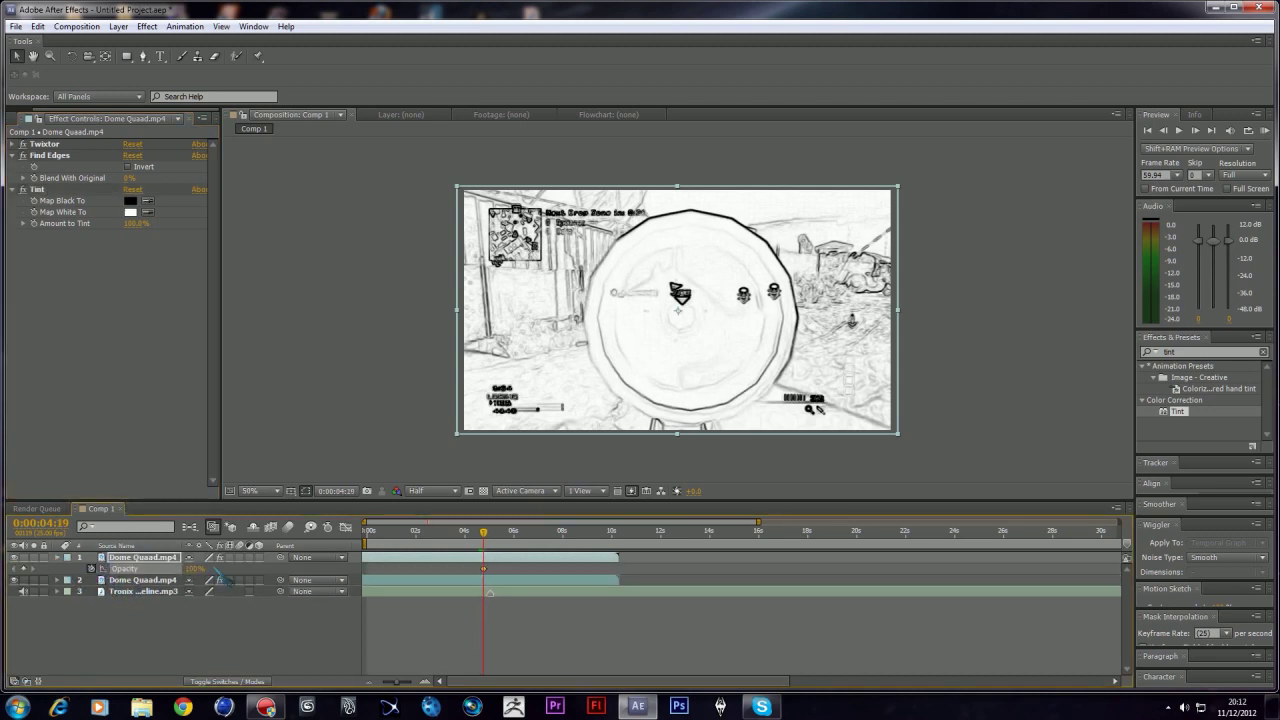
left_click_drag(192, 568, 16, 587)
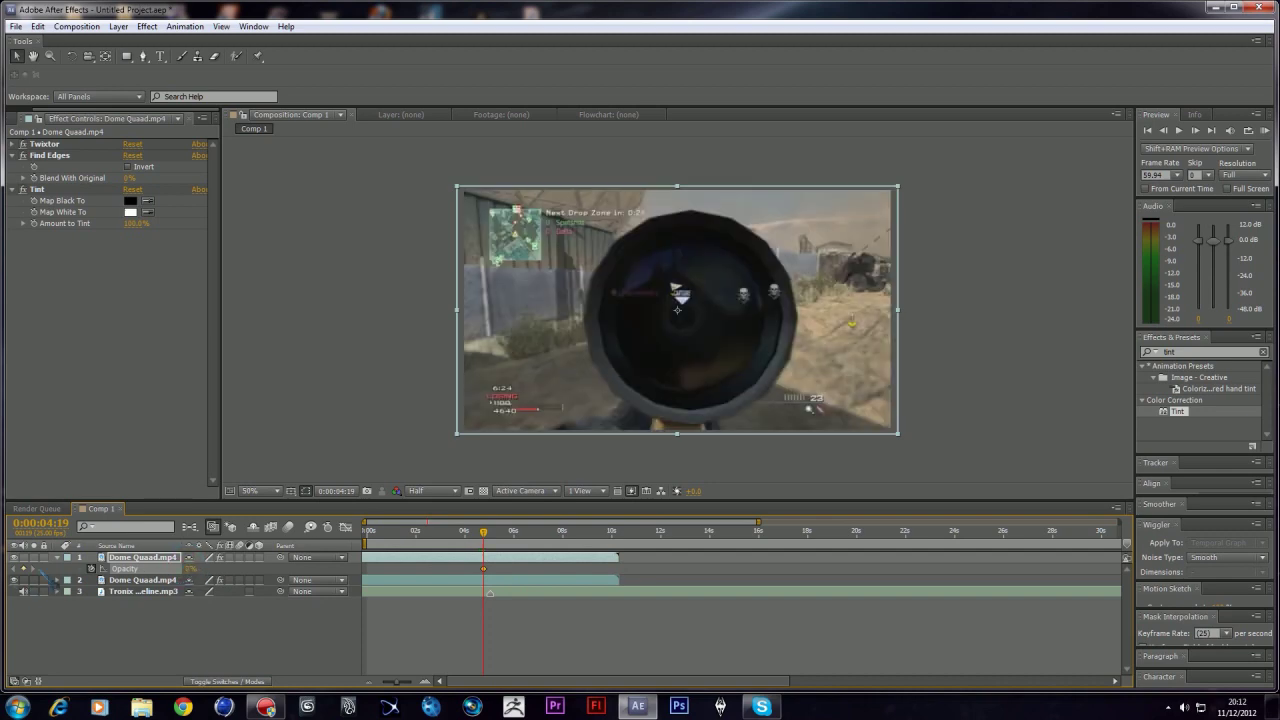
Step: Set the upper clip's opacity to 100% at 0:00:05:01, where the music marker is
key("Page_Down")
key("Page_Down")
key("Page_Down")
key("Page_Down")
key("Page_Down")
key("Page_Down")
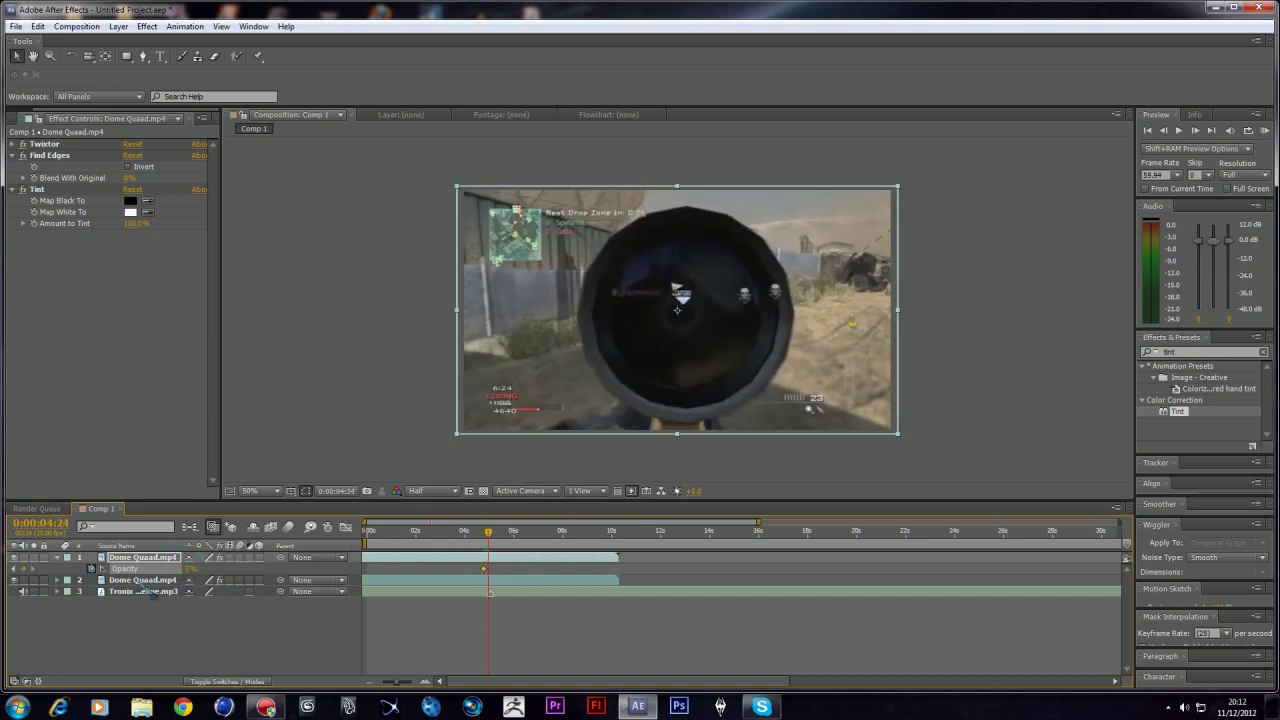
key("Page_Down")
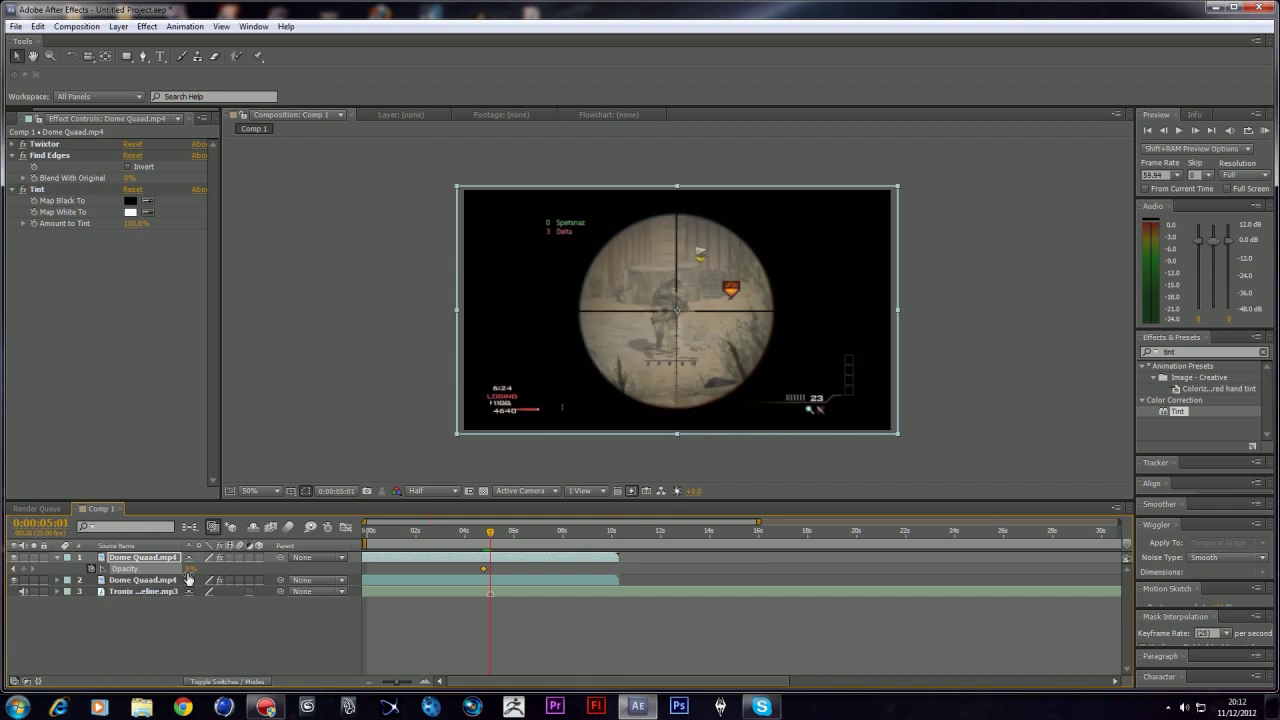
left_click_drag(188, 568, 328, 574)
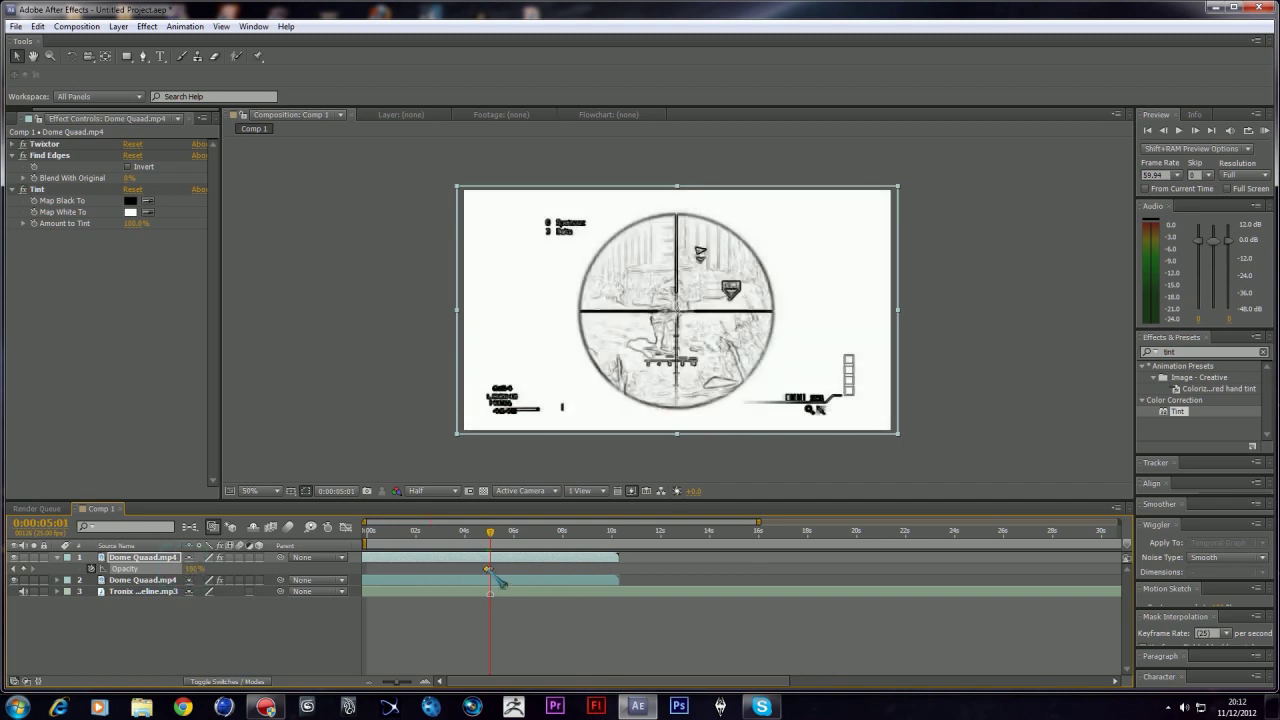
Step: Hold the upper clip's opacity at 100% with a keyframe at 0:00:05:09, and lower it to about 29% at 0:00:05:14
key("space")
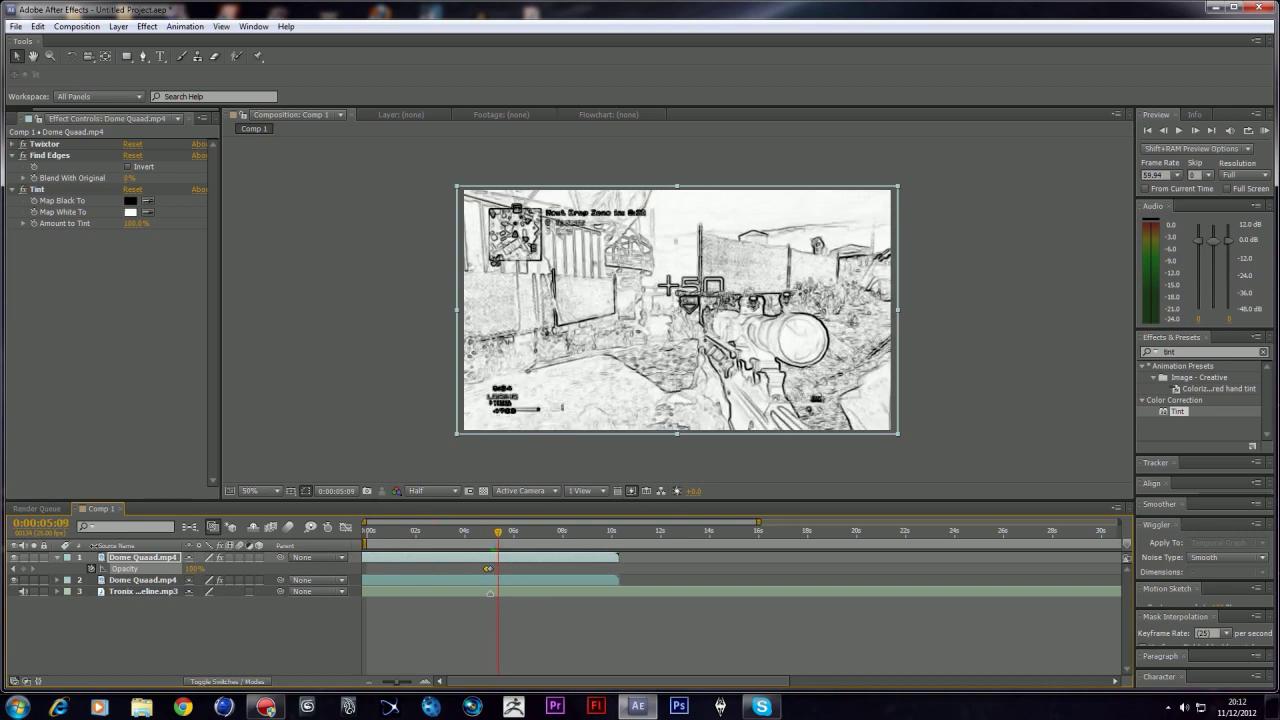
left_click(22, 568)
key("space")
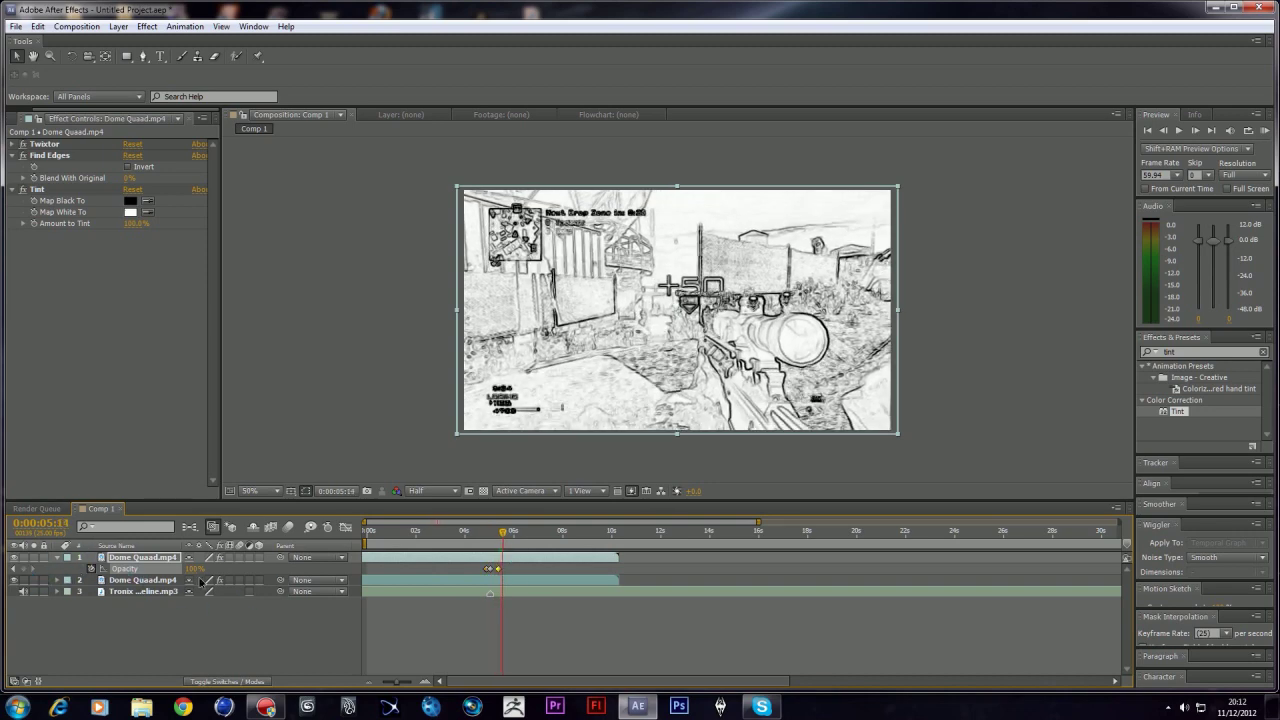
left_click_drag(190, 569, 34, 580)
mouse_move(504, 535)
left_mouse_down()
mouse_move(476, 537)
mouse_move(511, 551)
left_mouse_up()
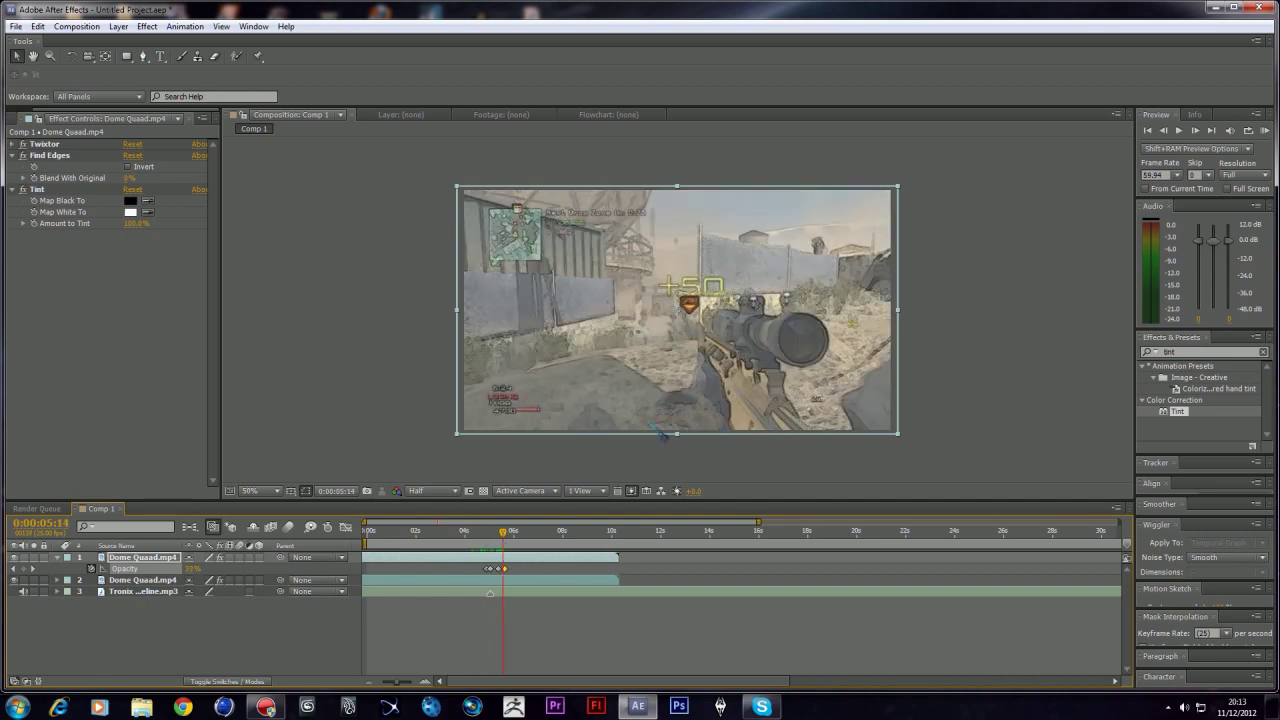
Step: Create a new adjustment layer above the two Dome Quaad.mp4 layers
left_click(118, 26)
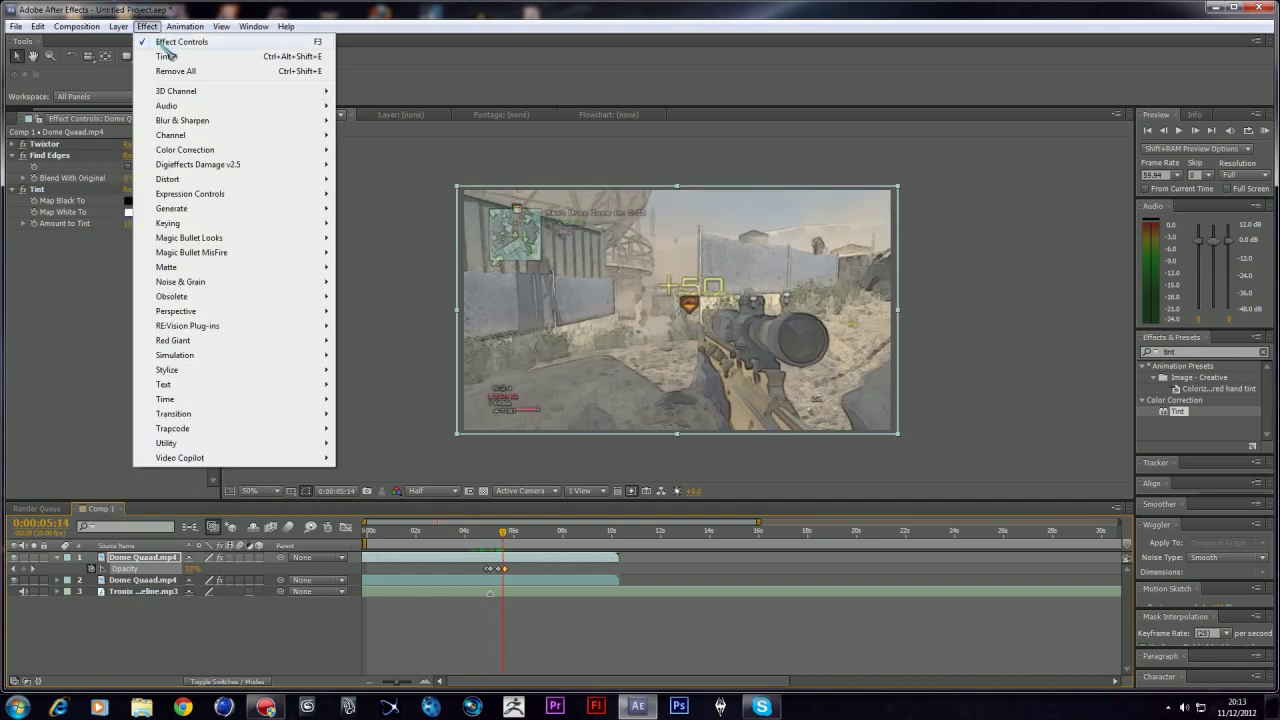
mouse_move(141, 44)
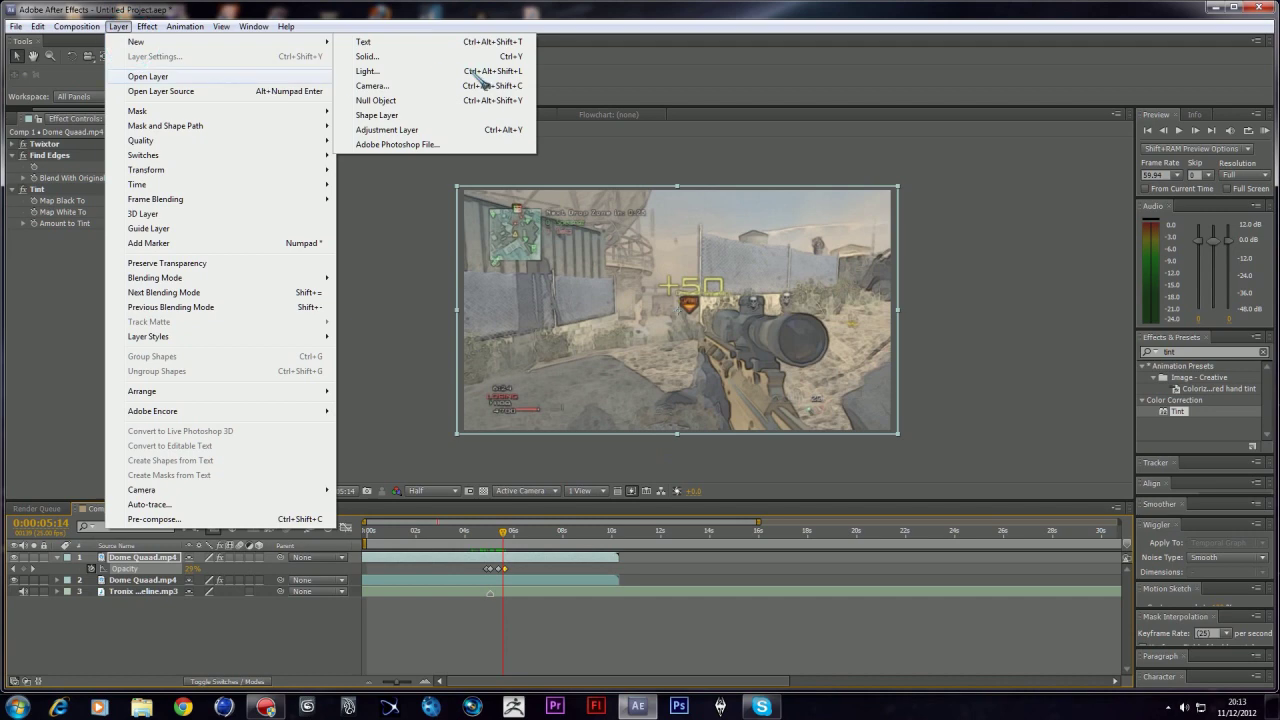
left_click(383, 131)
left_click(147, 26)
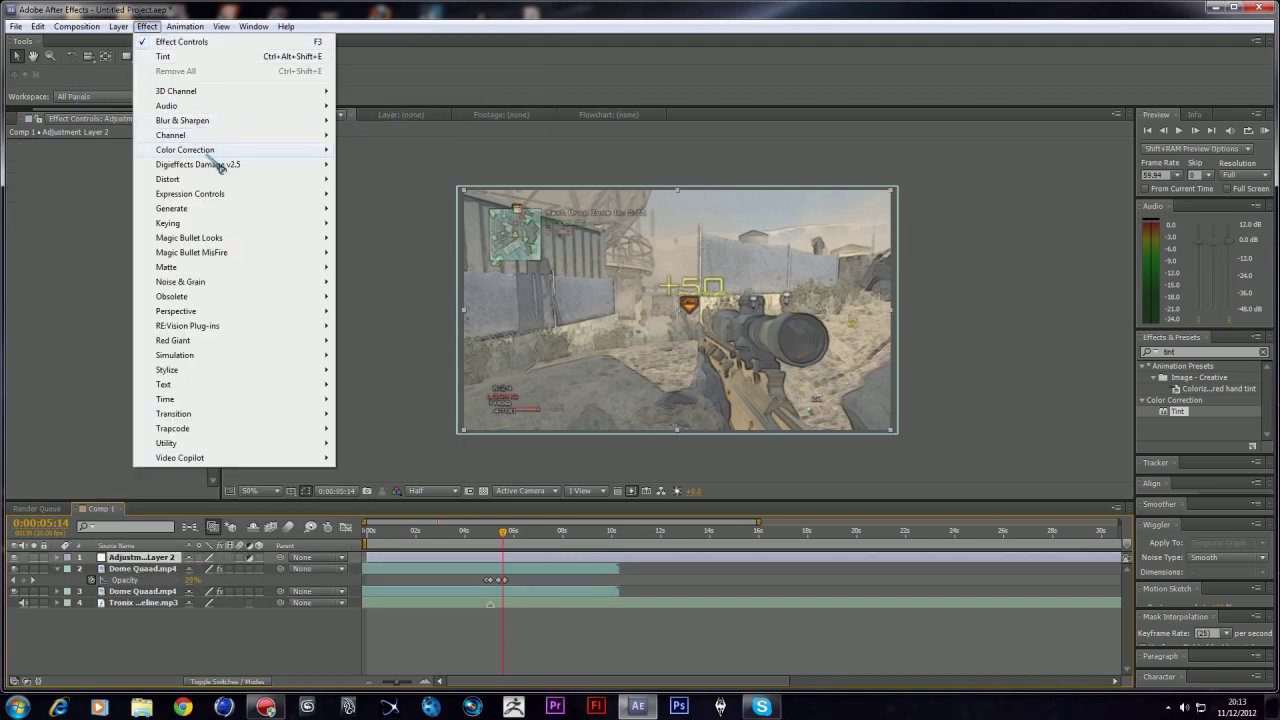
mouse_move(212, 254)
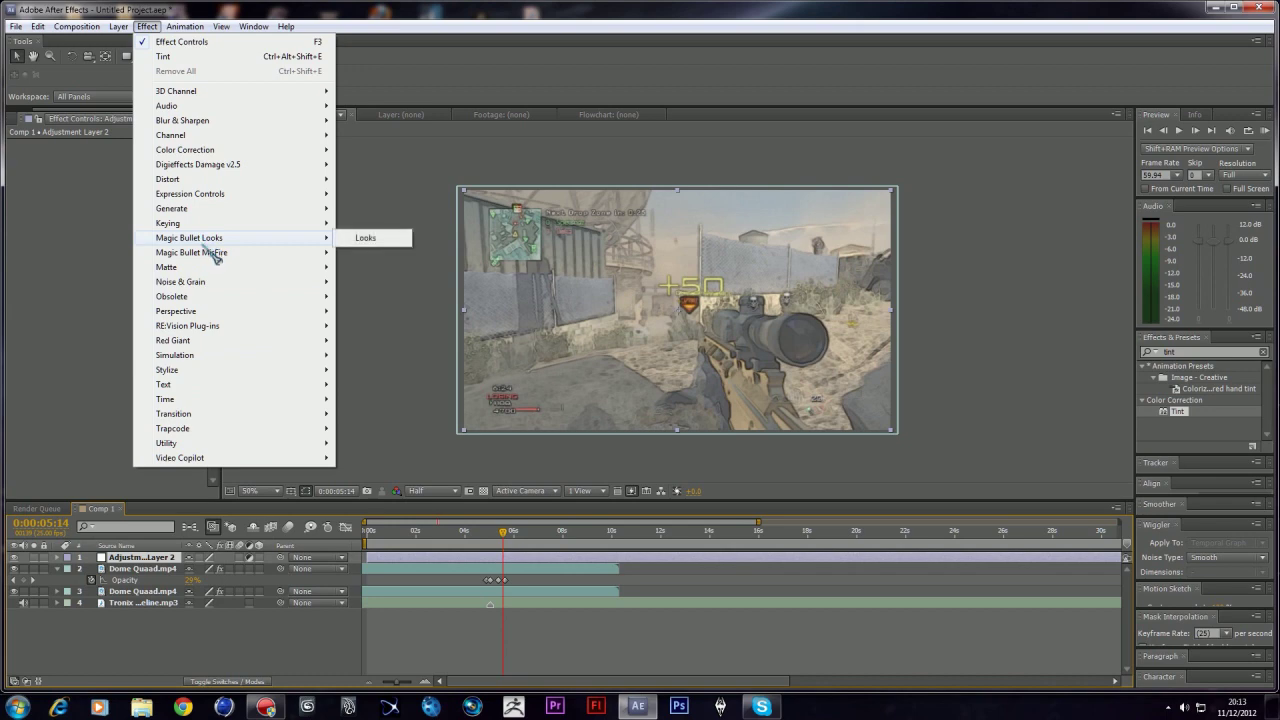
mouse_move(290, 252)
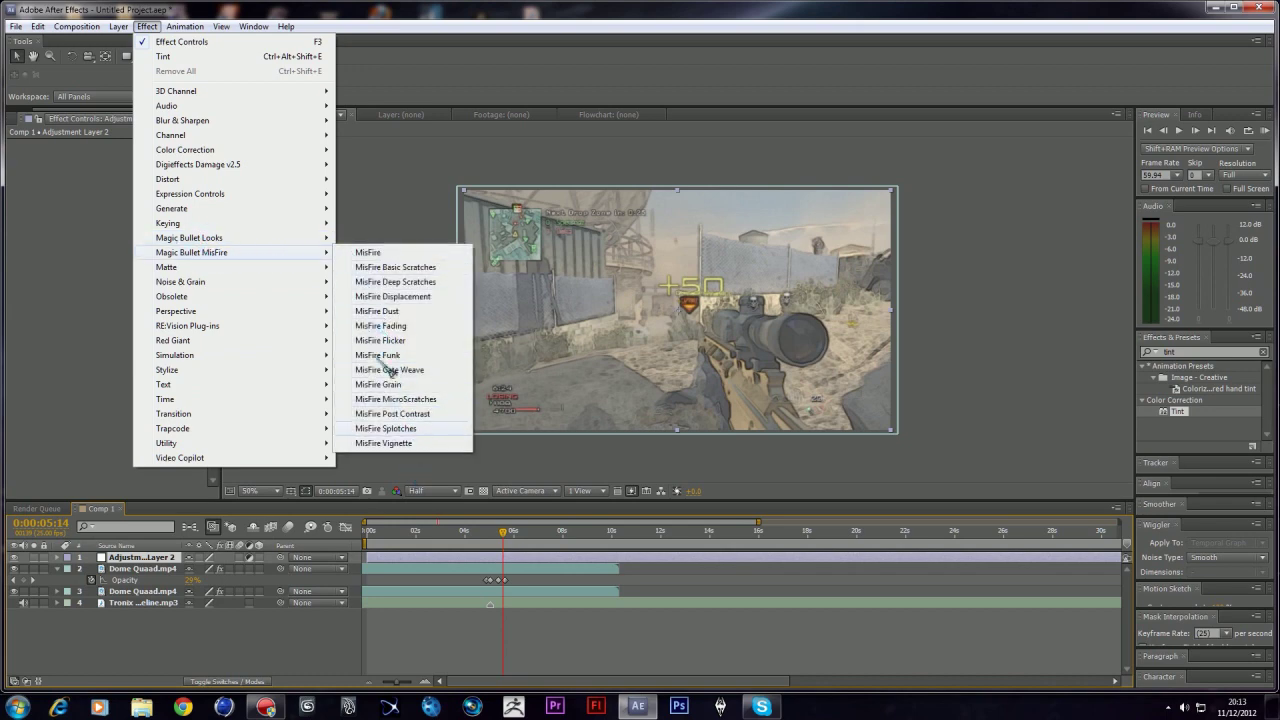
left_click(18, 328)
Step: Apply MisFire Vignette to the adjustment layer with a size of about 20 and an intensity of 100%
left_click(147, 27)
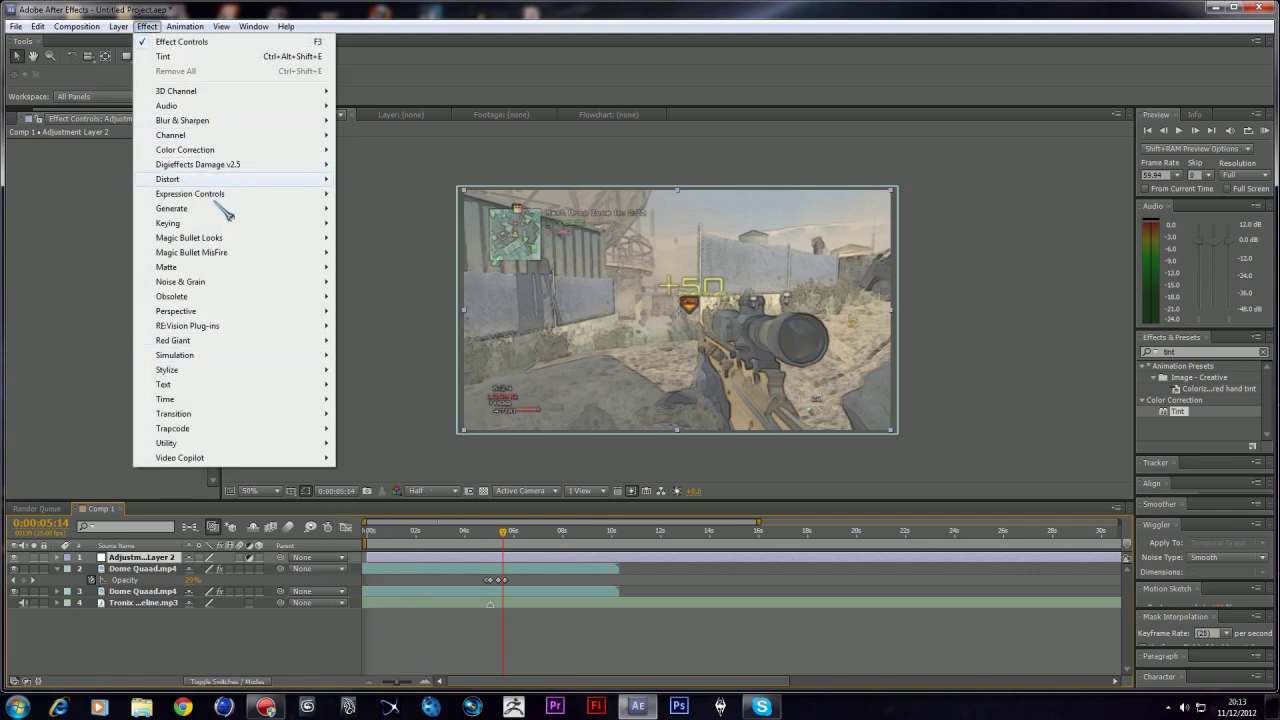
left_click(222, 254)
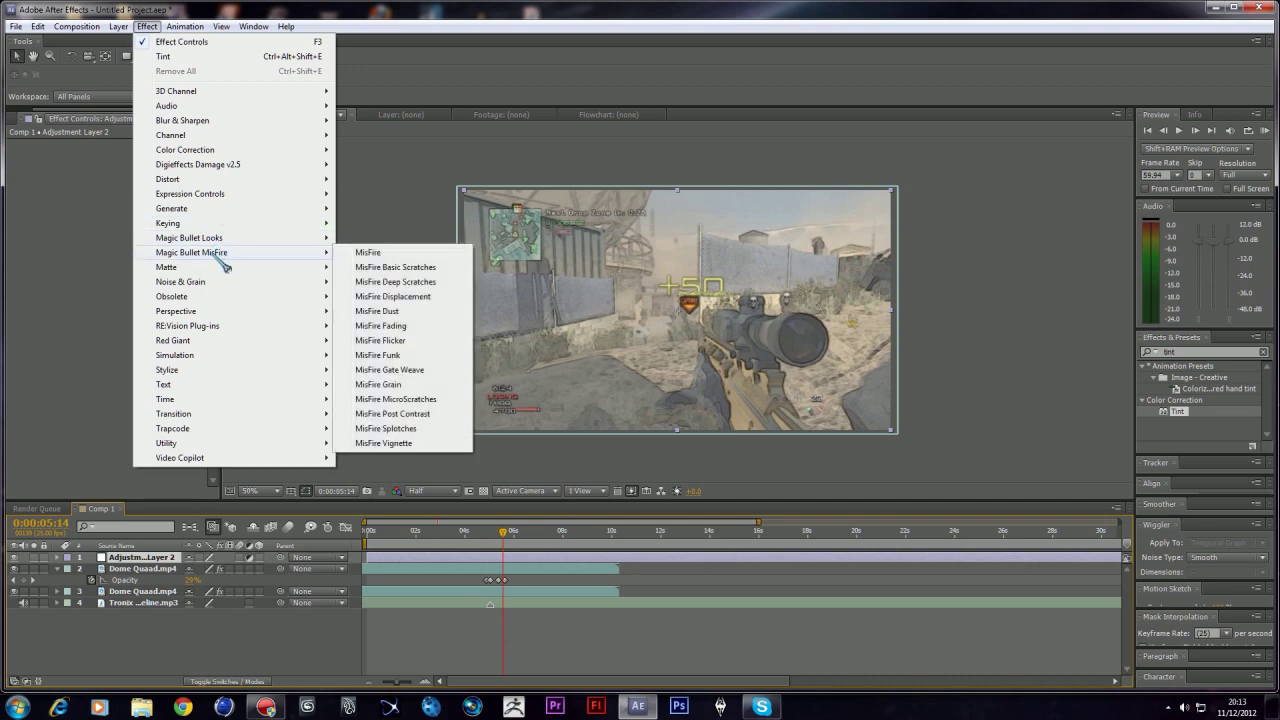
left_click(400, 443)
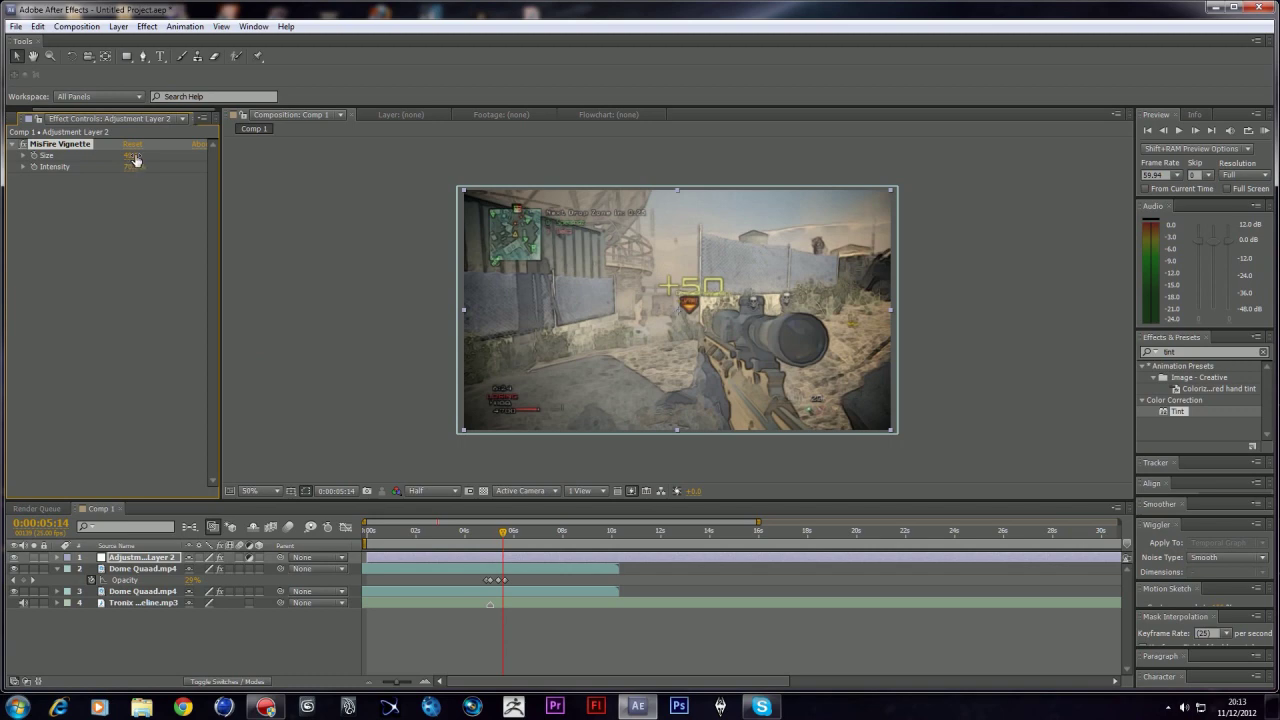
left_click_drag(129, 157, 198, 167)
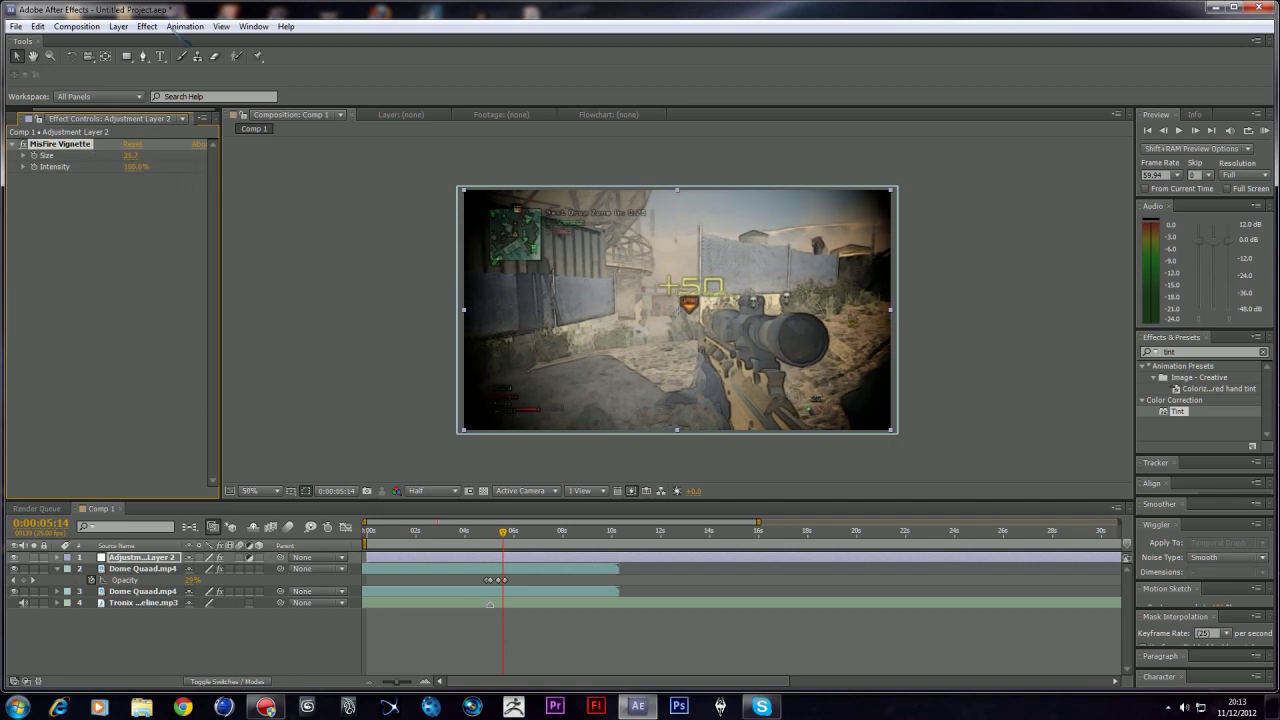
Step: Add MisFire Flicker to the adjustment layer with a frequency of 100% and a flicker amount of 5
left_click(147, 26)
mouse_move(200, 252)
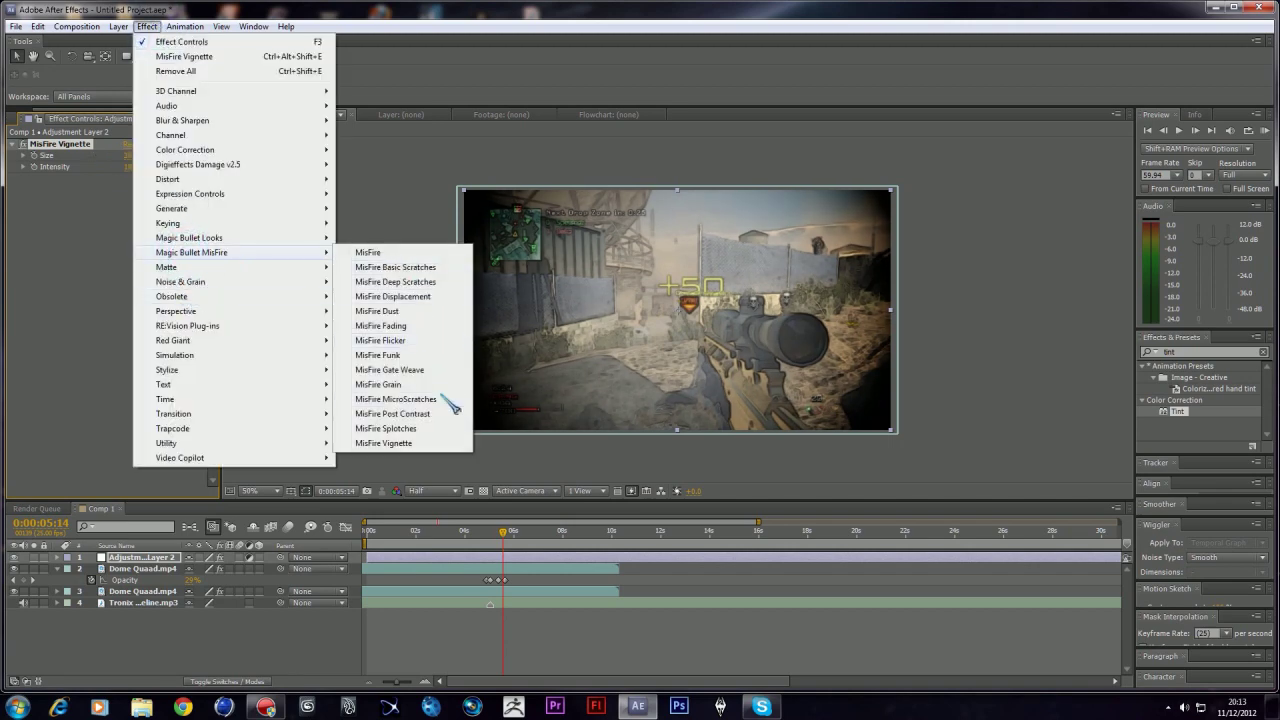
left_click(425, 340)
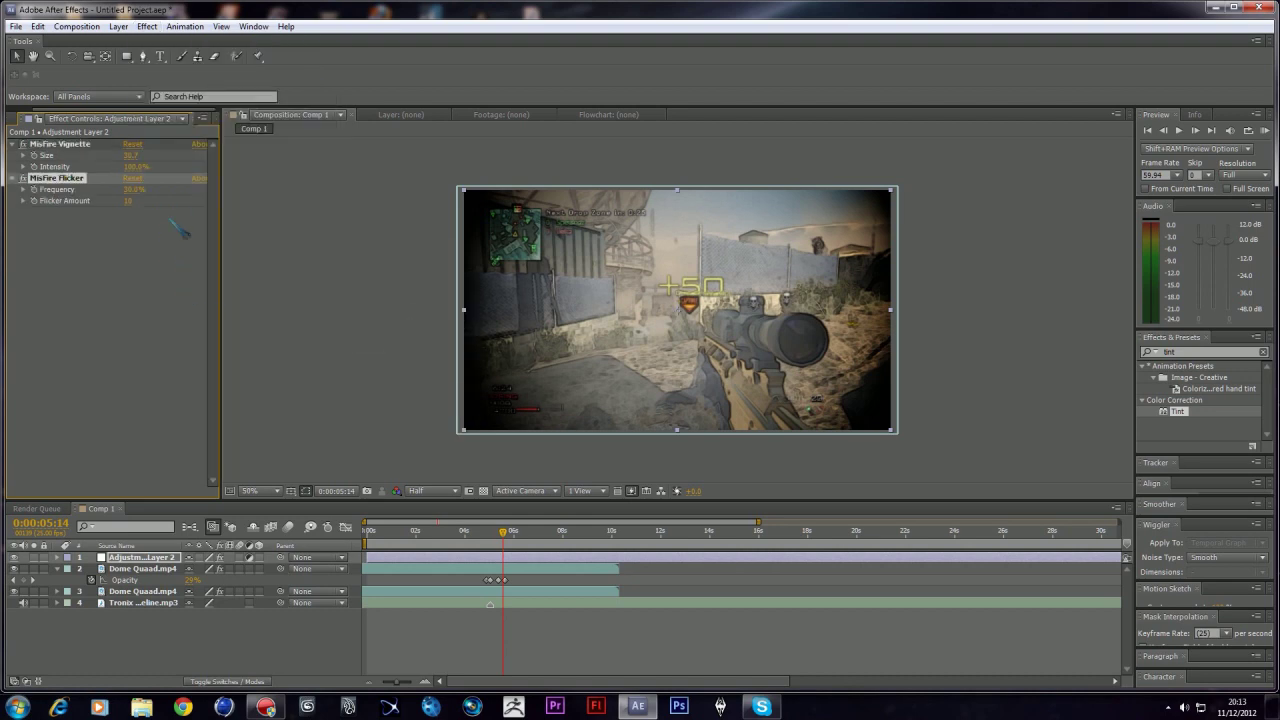
left_click(132, 189)
type("100")
key("Return")
left_click(130, 200)
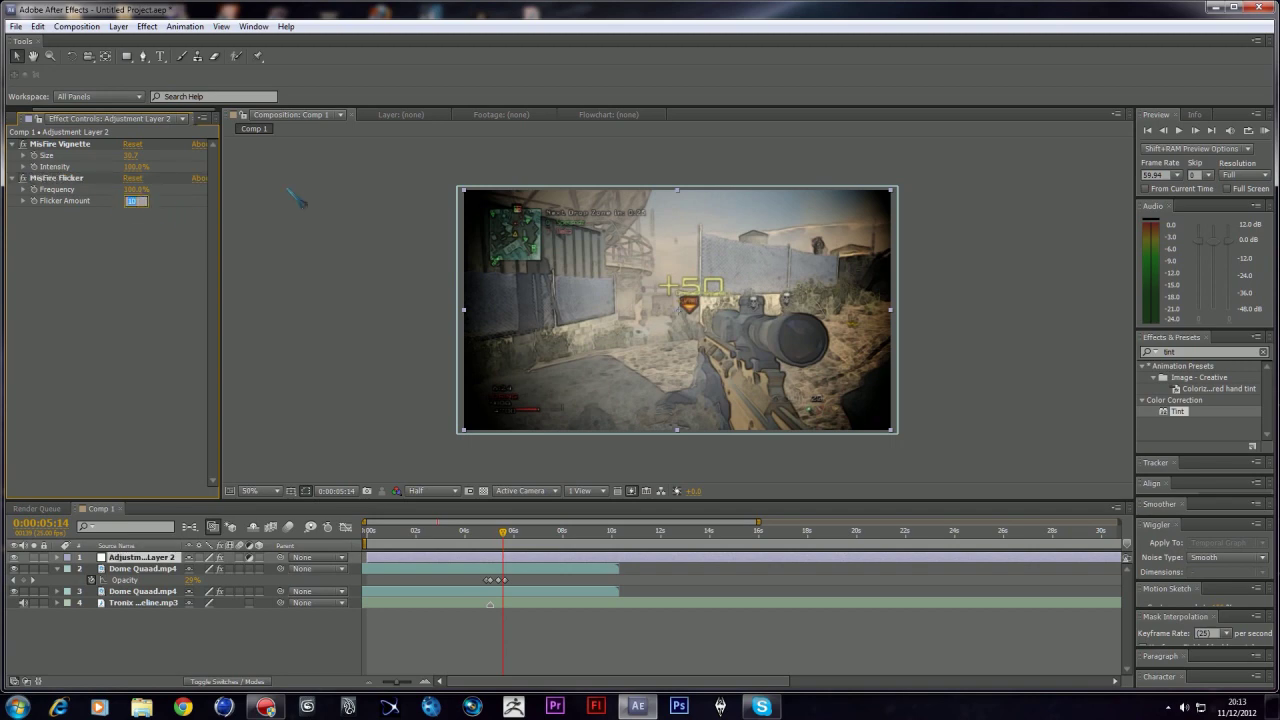
type("5")
key("Return")
Step: At 0:00:03:02, apply Magic Bullet Looks to the adjustment layer and load the Infusion look
left_click_drag(502, 531, 442, 531)
left_click(119, 25)
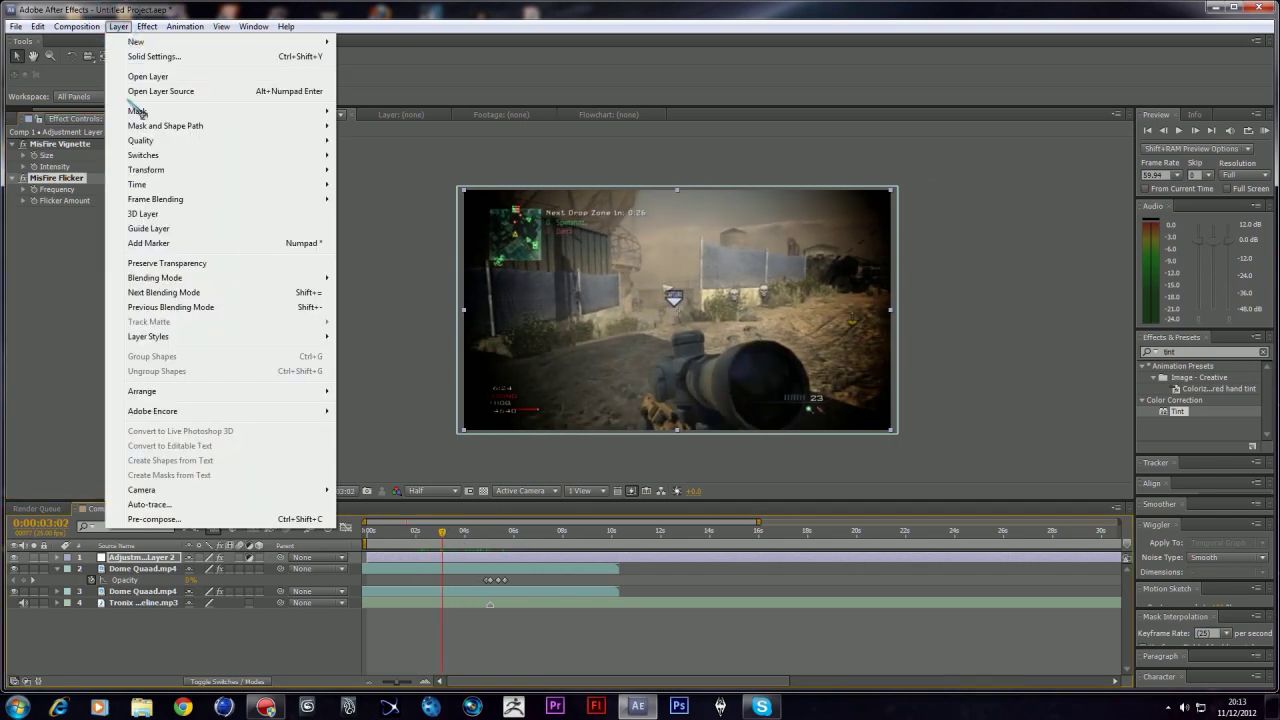
mouse_move(148, 28)
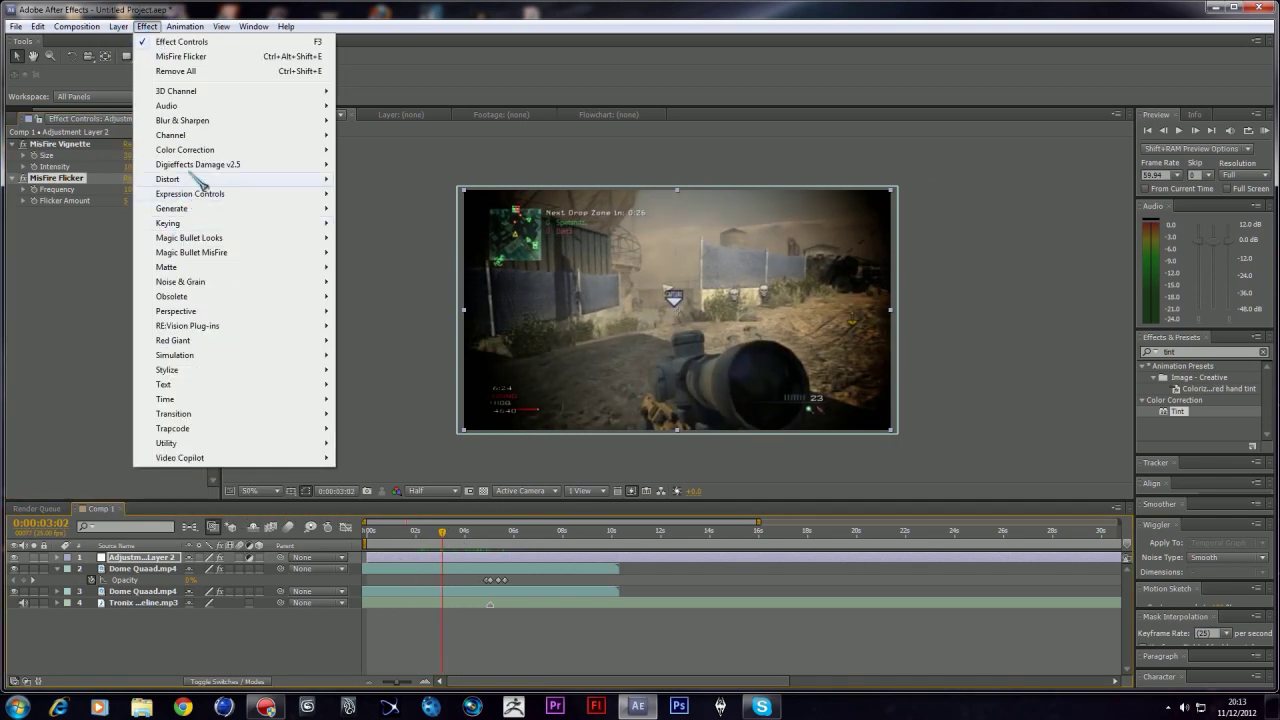
mouse_move(200, 238)
left_click(368, 238)
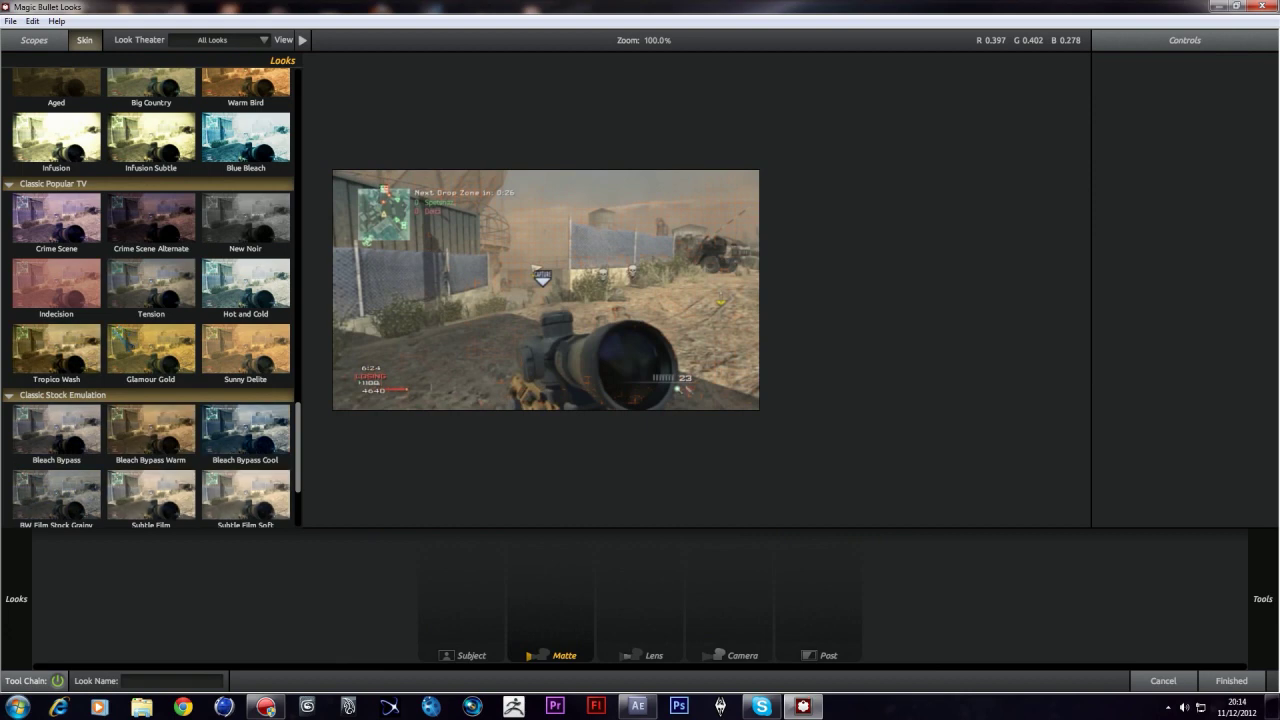
scroll(120, 330, "up", 5)
scroll(116, 328, "up", 1)
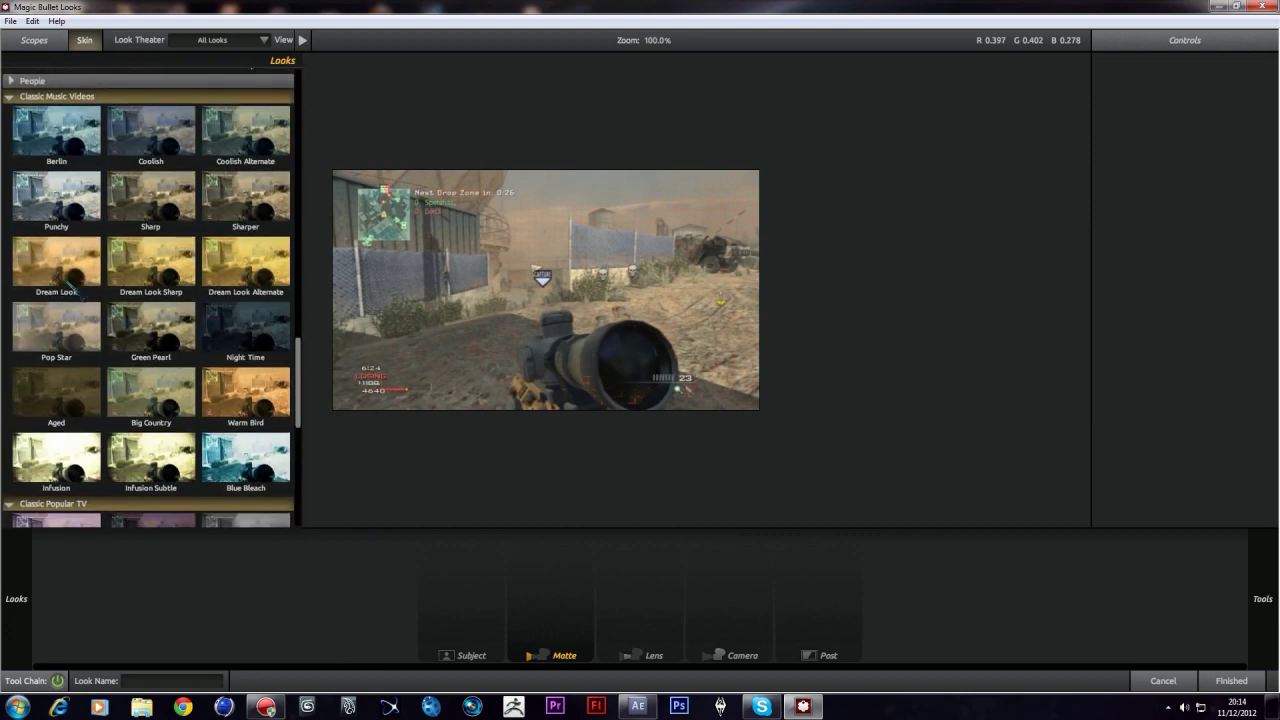
left_click(86, 478)
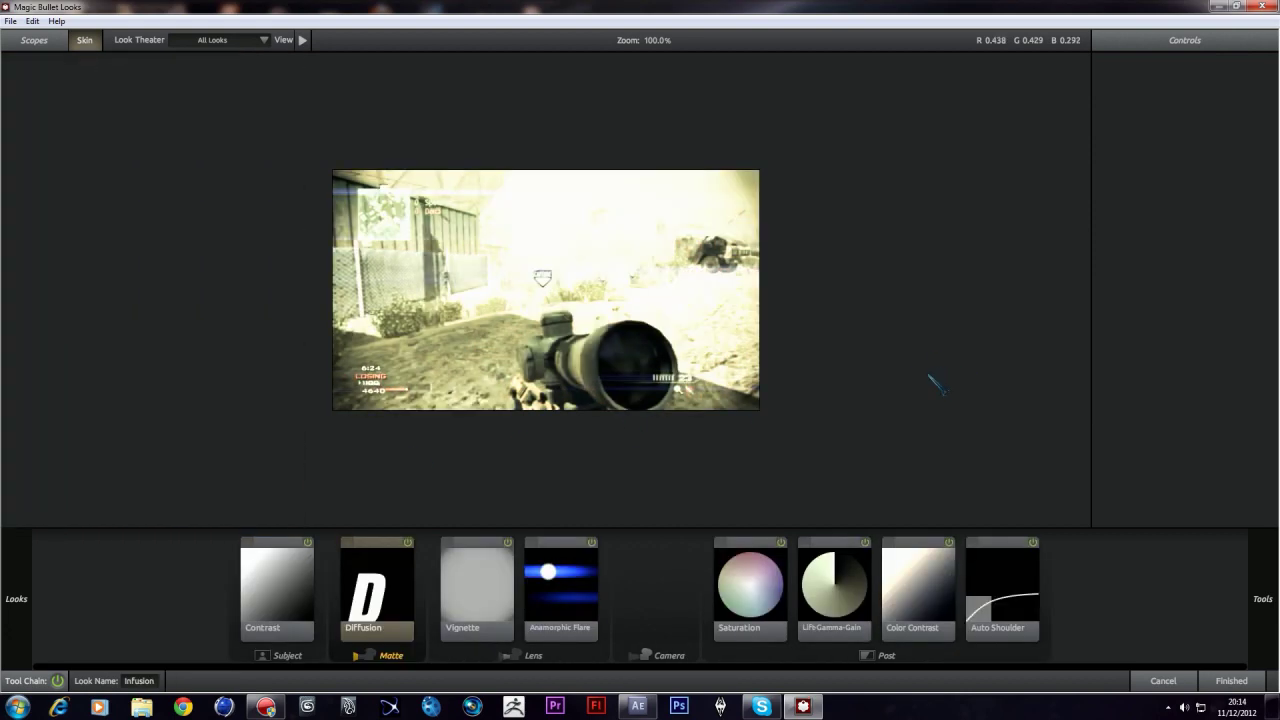
Step: Set the look's Diffusion highlight bias to +1.000, adjust its size slightly, and accept the look
left_click(372, 610)
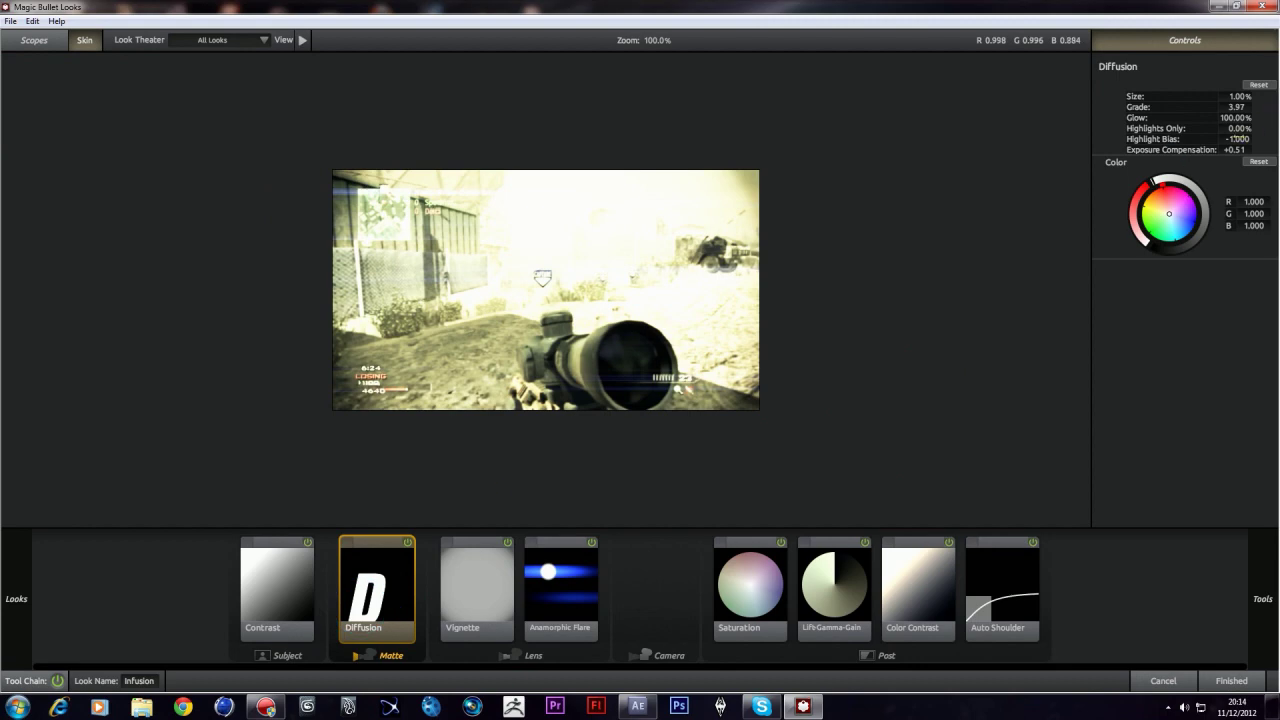
left_click_drag(1239, 137, 1279, 137)
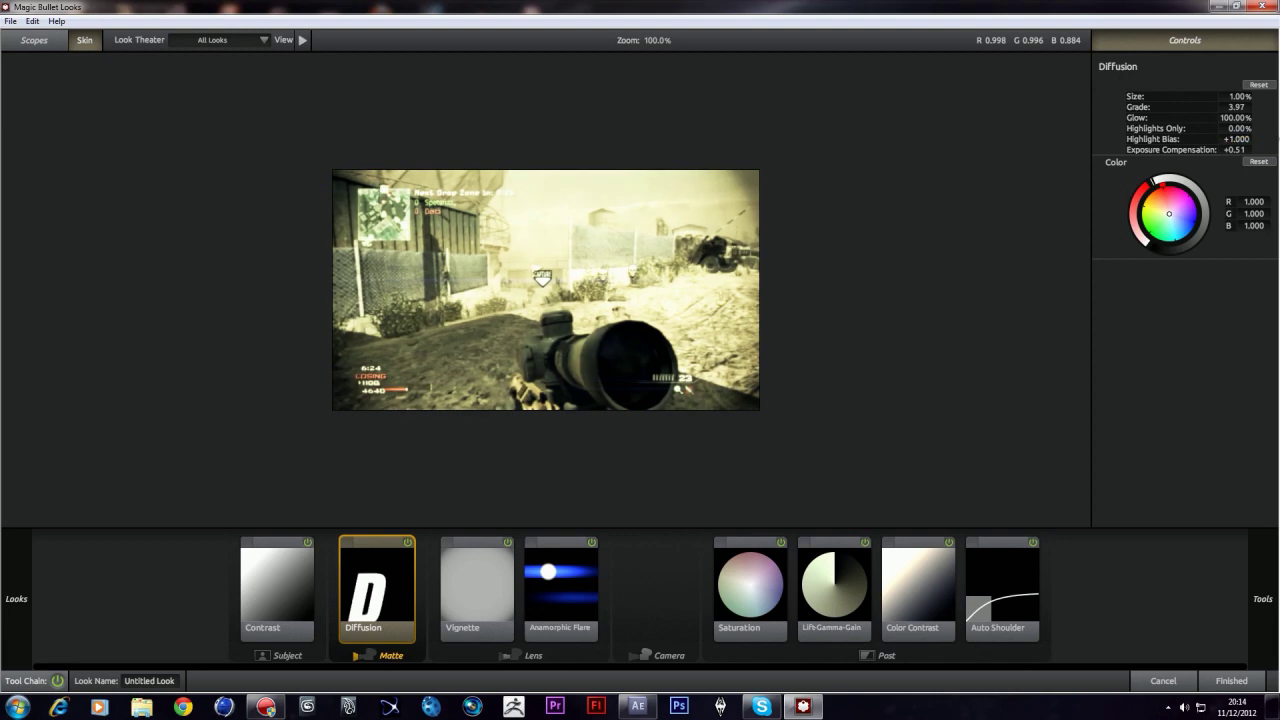
mouse_move(1239, 96)
left_mouse_down()
mouse_move(1264, 96)
mouse_move(1230, 96)
left_mouse_up()
left_click(1233, 682)
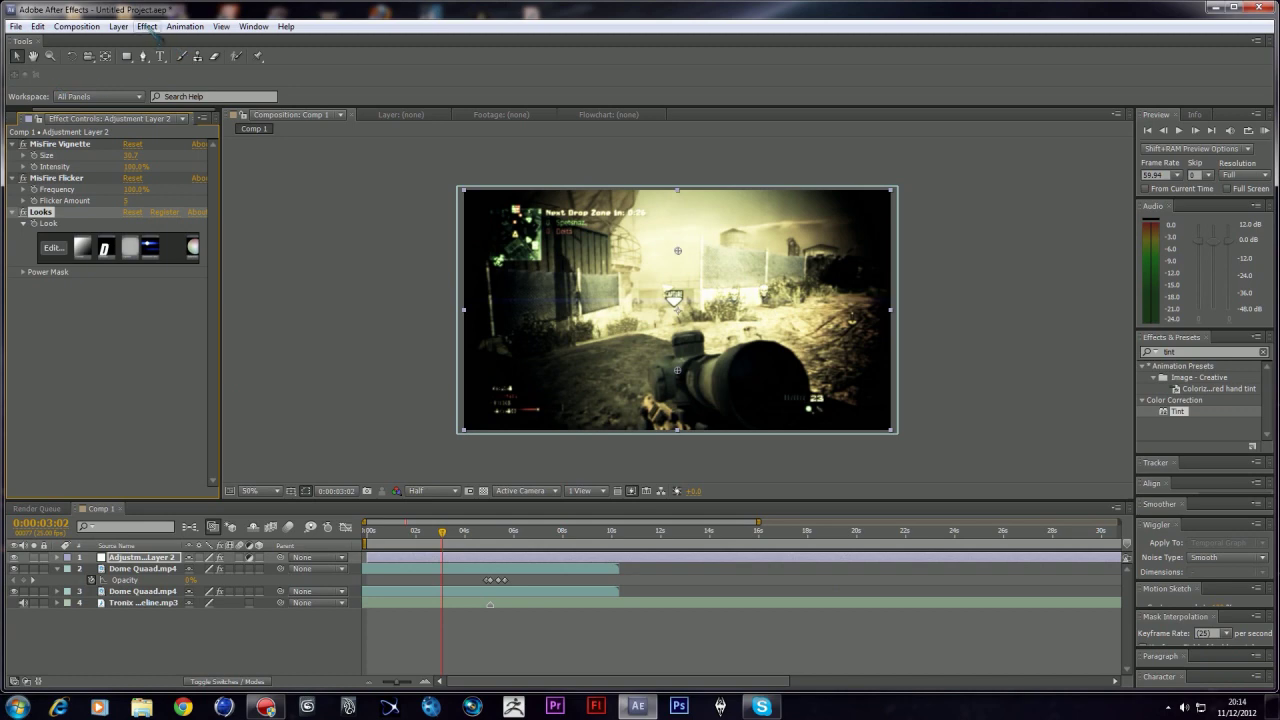
Step: Add the Grid effect to the adjustment layer and size it from width and height sliders
left_click(147, 27)
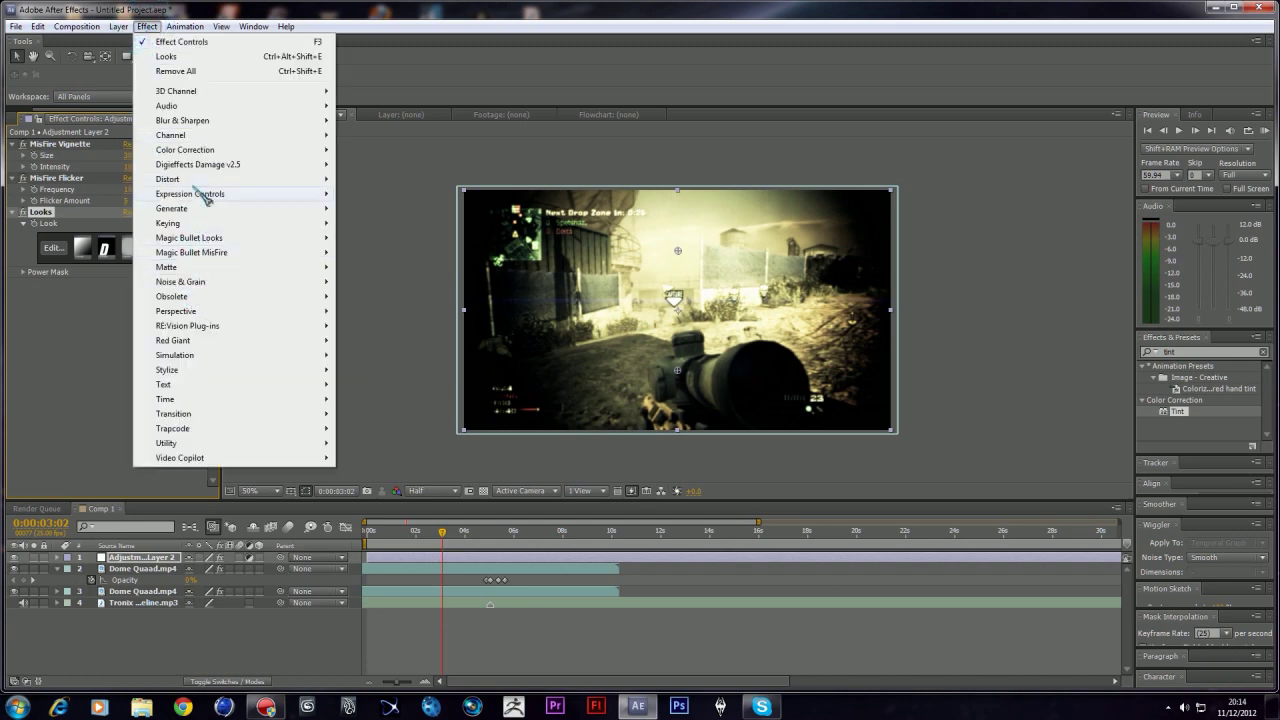
mouse_move(200, 210)
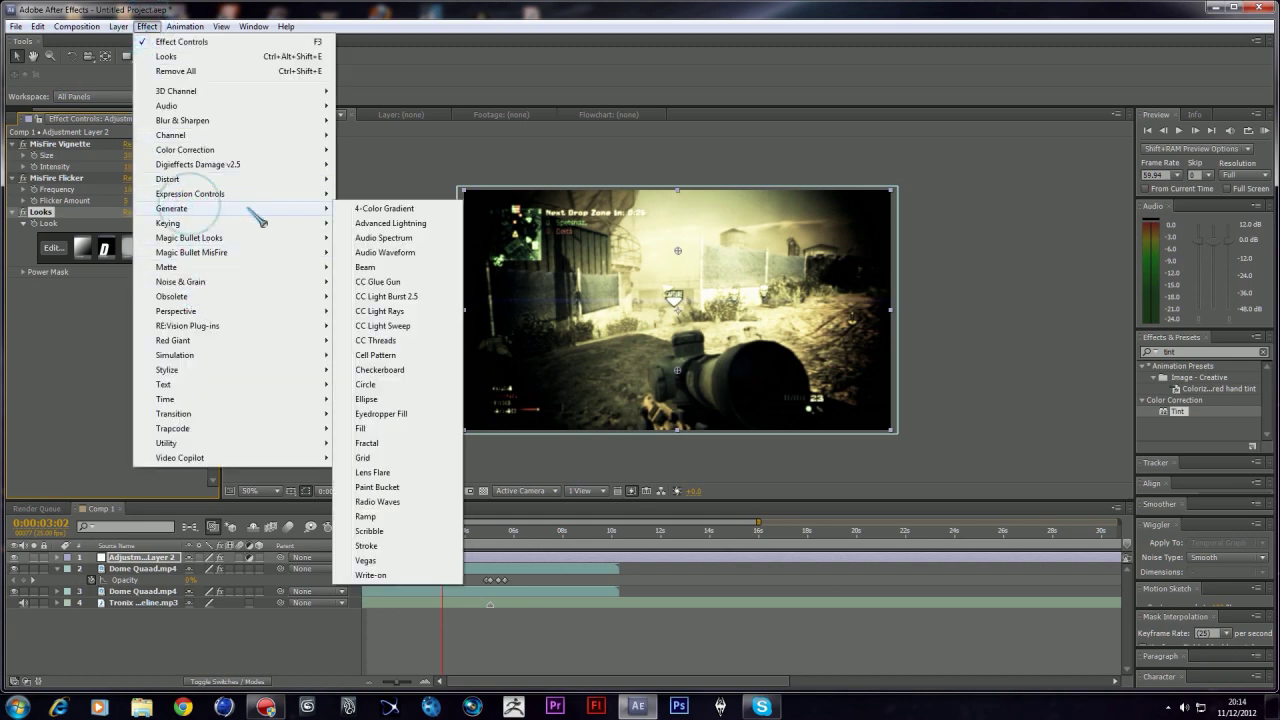
left_click(386, 462)
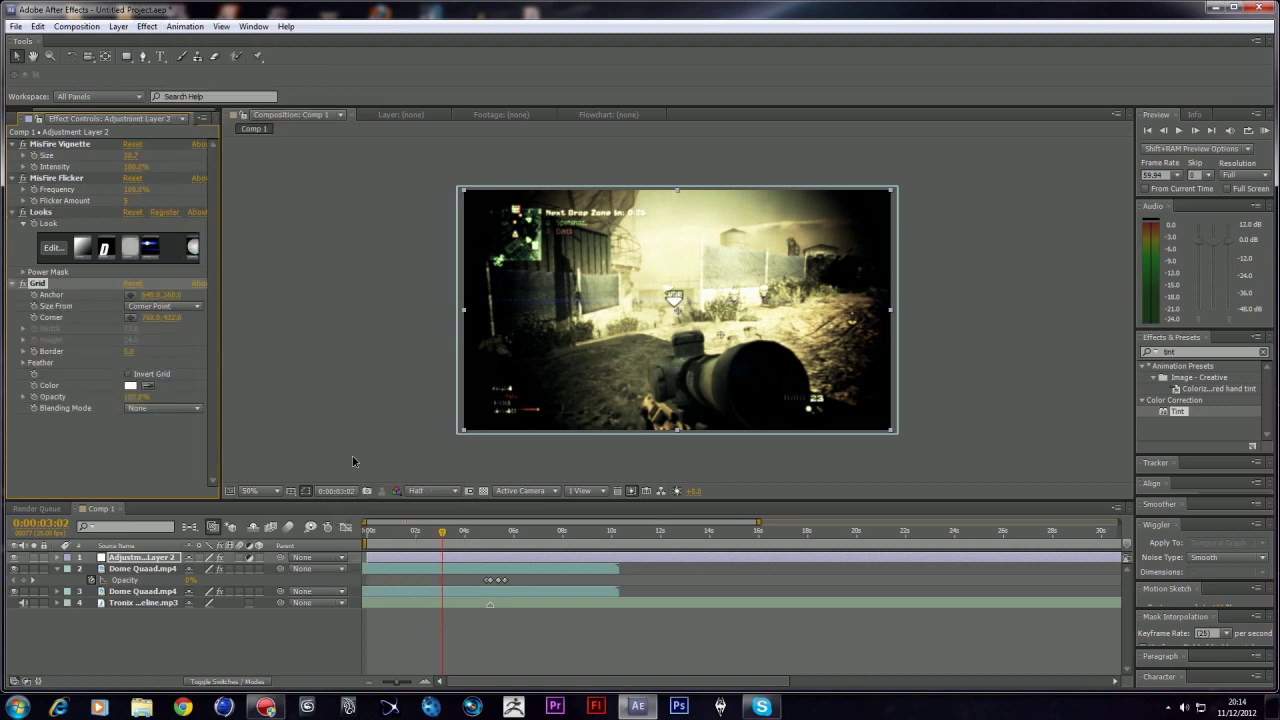
left_click(166, 306)
left_click(180, 350)
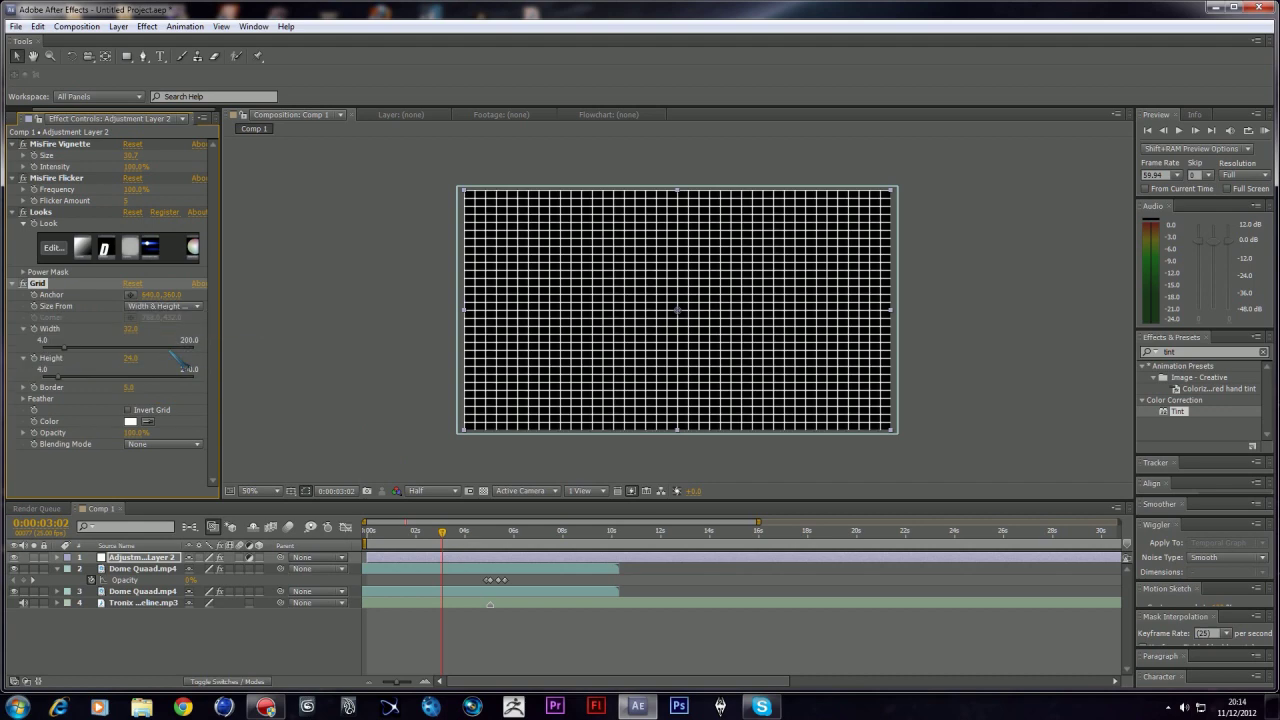
Step: Set the grid's height to 720 and its width to the maximum of 4000
left_click(133, 329)
type("720")
key("Return")
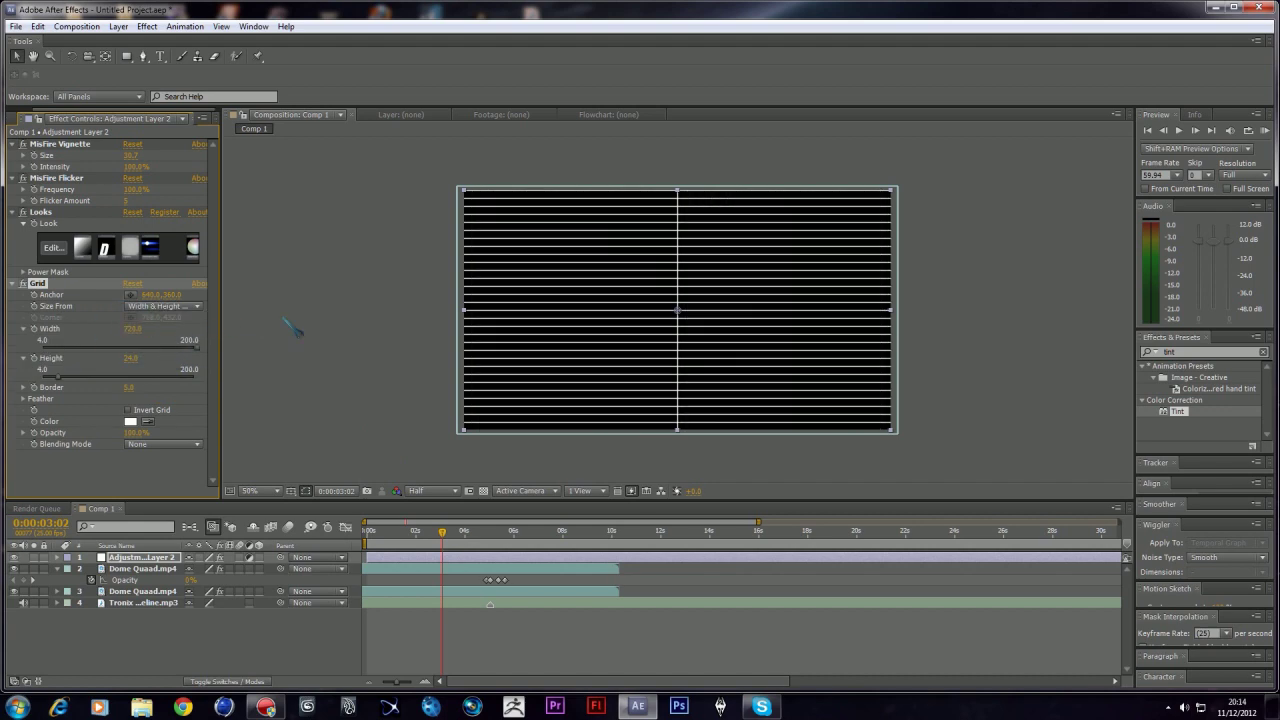
left_click(127, 361)
key("Return")
left_click(134, 329)
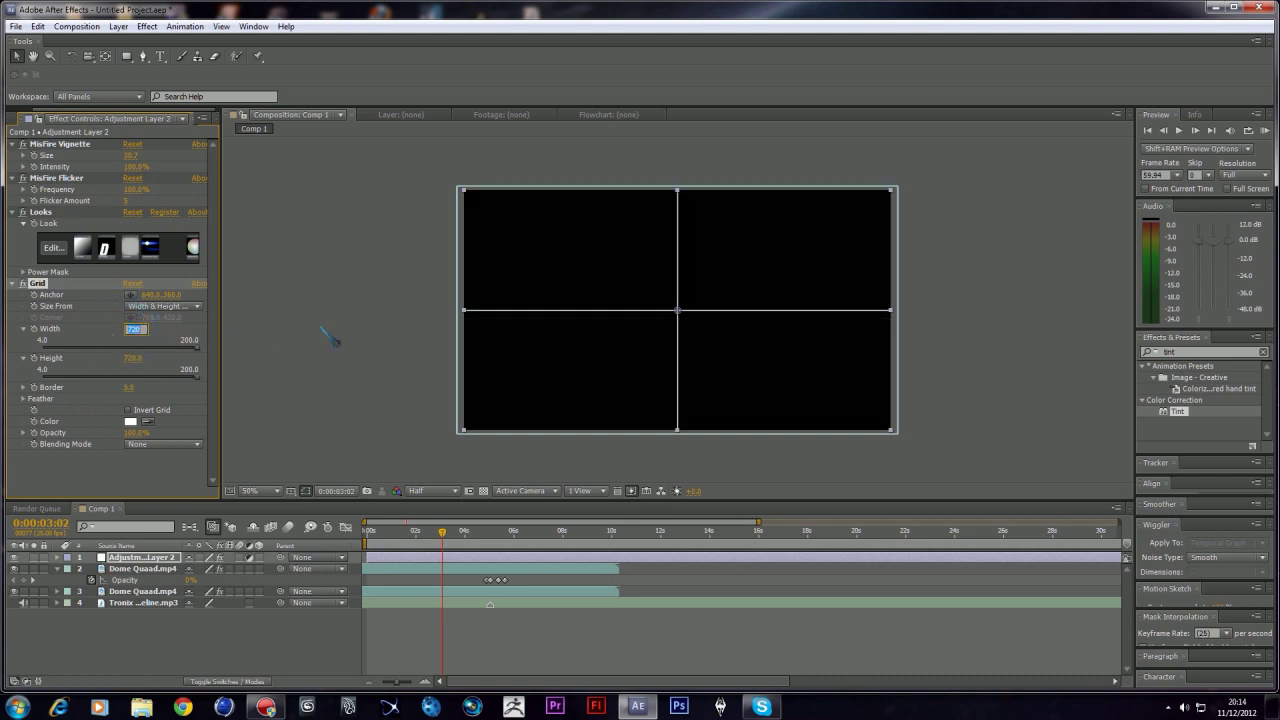
type("10000")
key("Return")
Step: Move the grid's anchor horizontally past the frame's left edge, to an X value of about -492
left_click(150, 295)
key("Return")
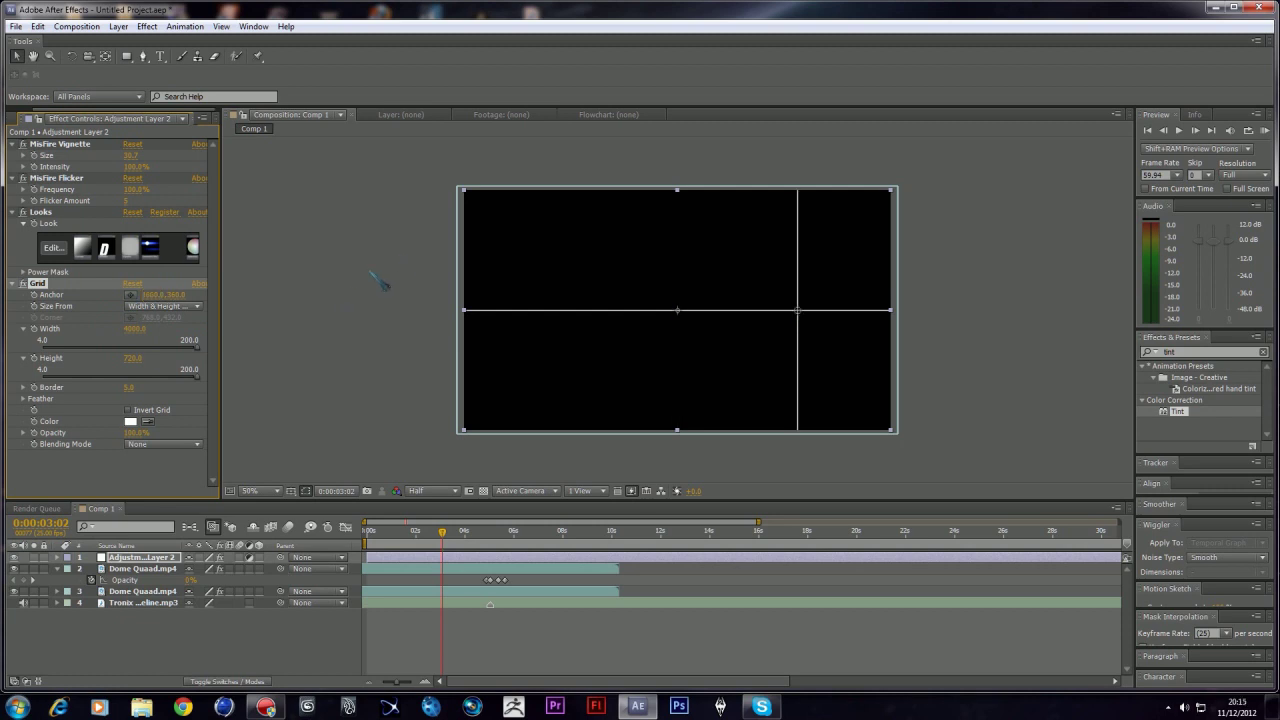
left_click_drag(151, 297, 287, 378)
left_click_drag(151, 297, 68, 360)
left_click_drag(151, 297, 2, 322)
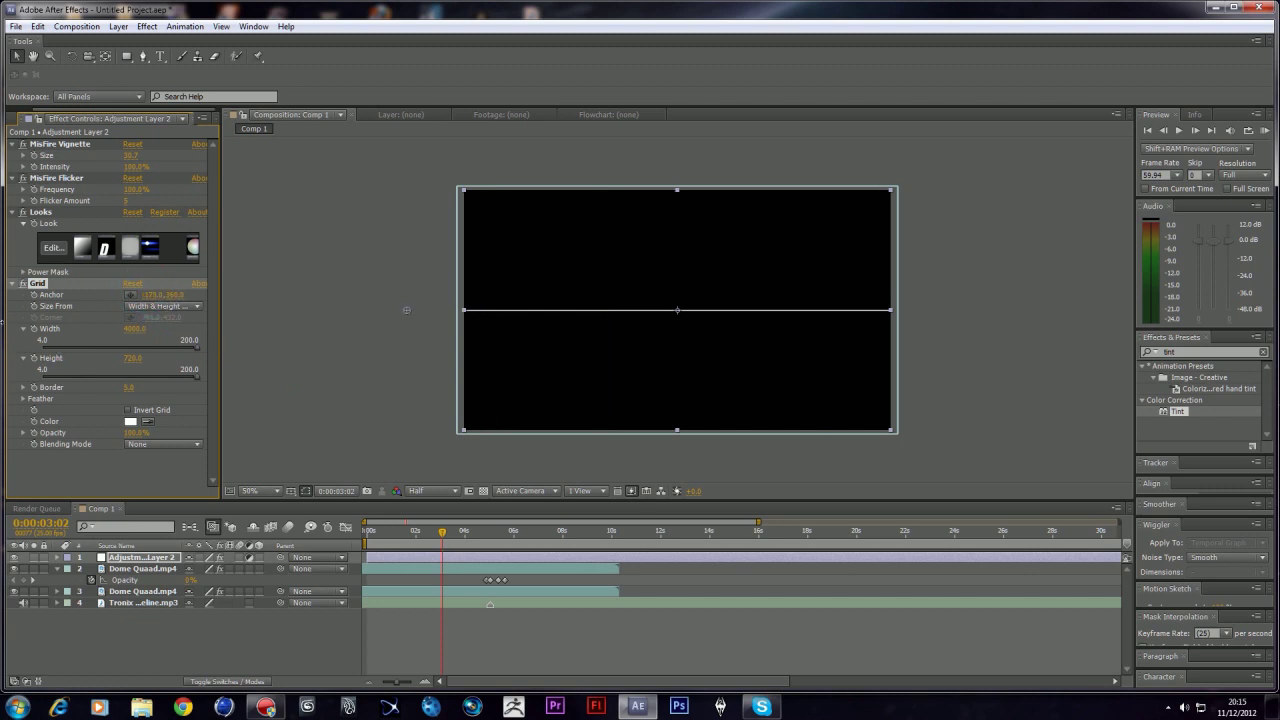
left_click_drag(296, 326, 135, 296)
Step: Set the grid's blending mode to Normal and its anchor Y value to 720
left_click(160, 444)
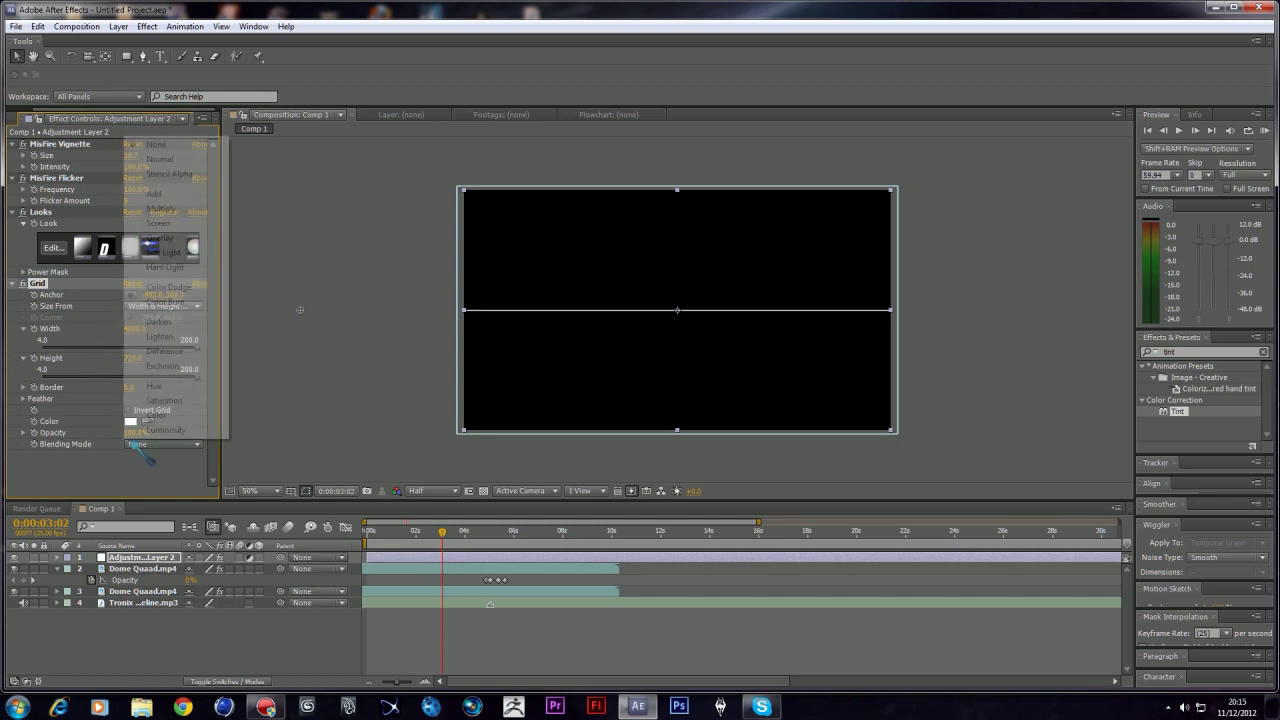
left_click(160, 163)
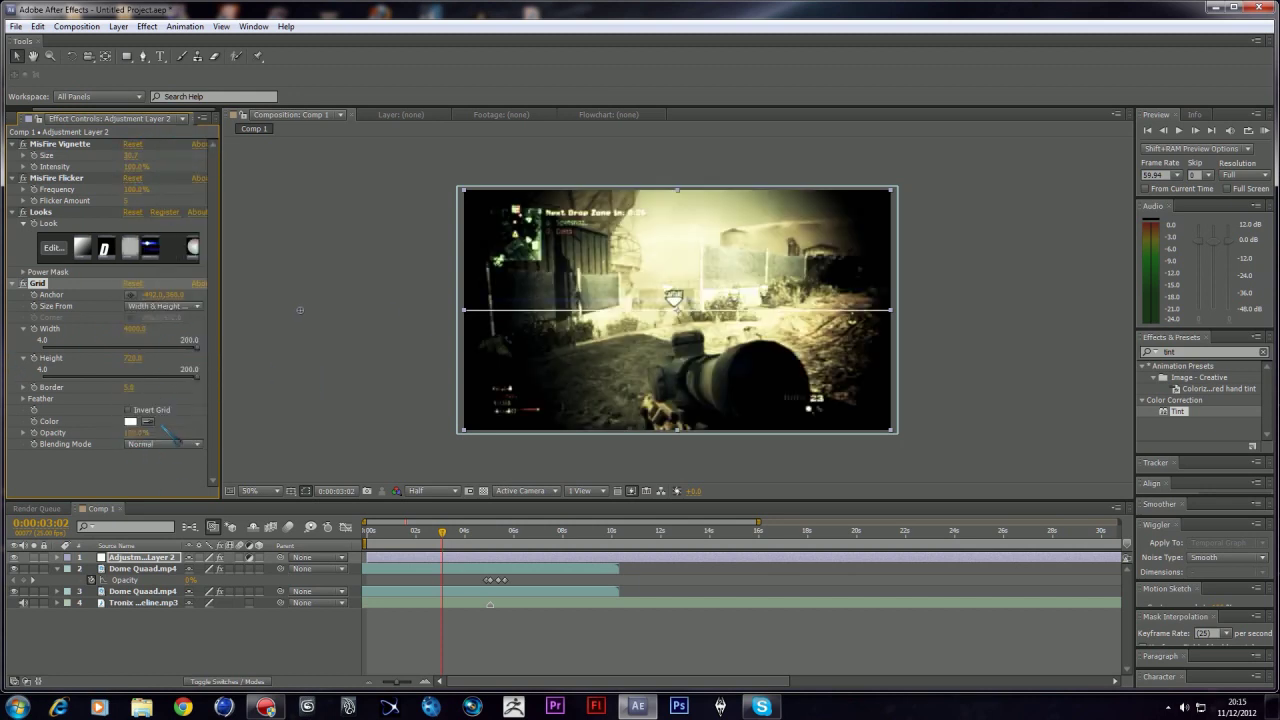
left_click(177, 295)
type("720")
key("Return")
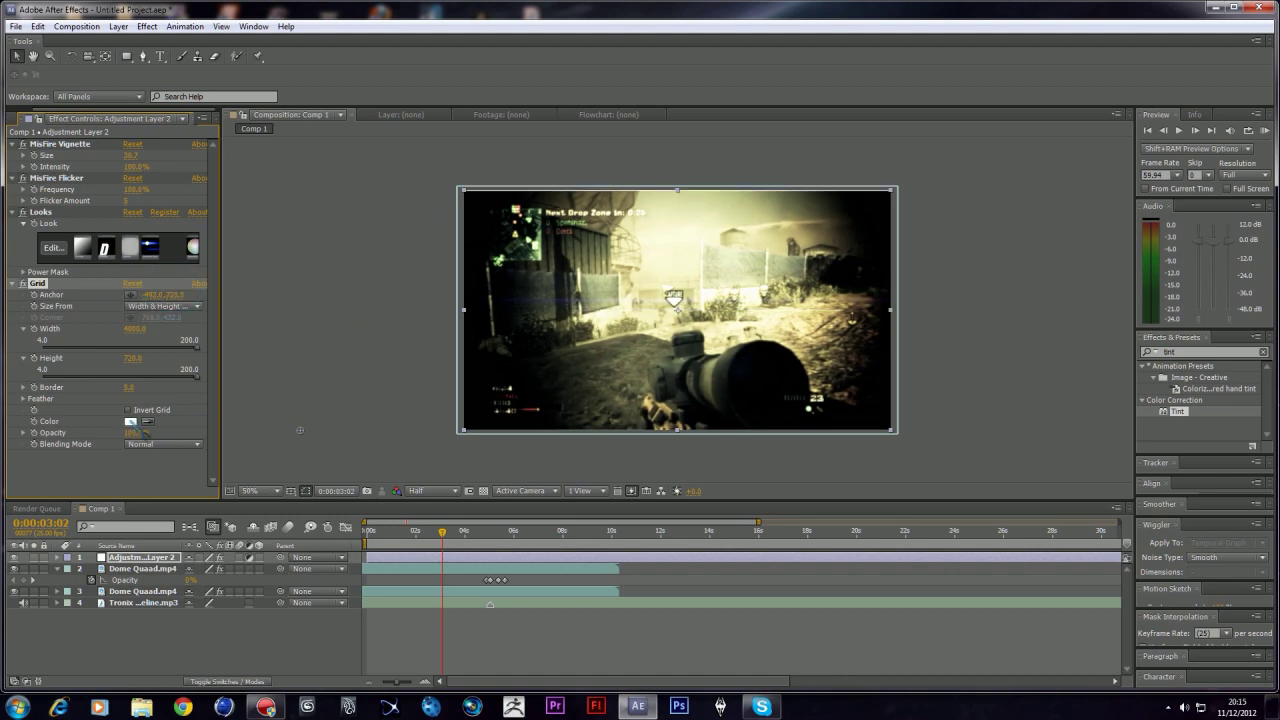
Step: Colour the grid black (000000) and thicken its border to about 134 to form letterbox bars
left_click(131, 422)
left_click(405, 522)
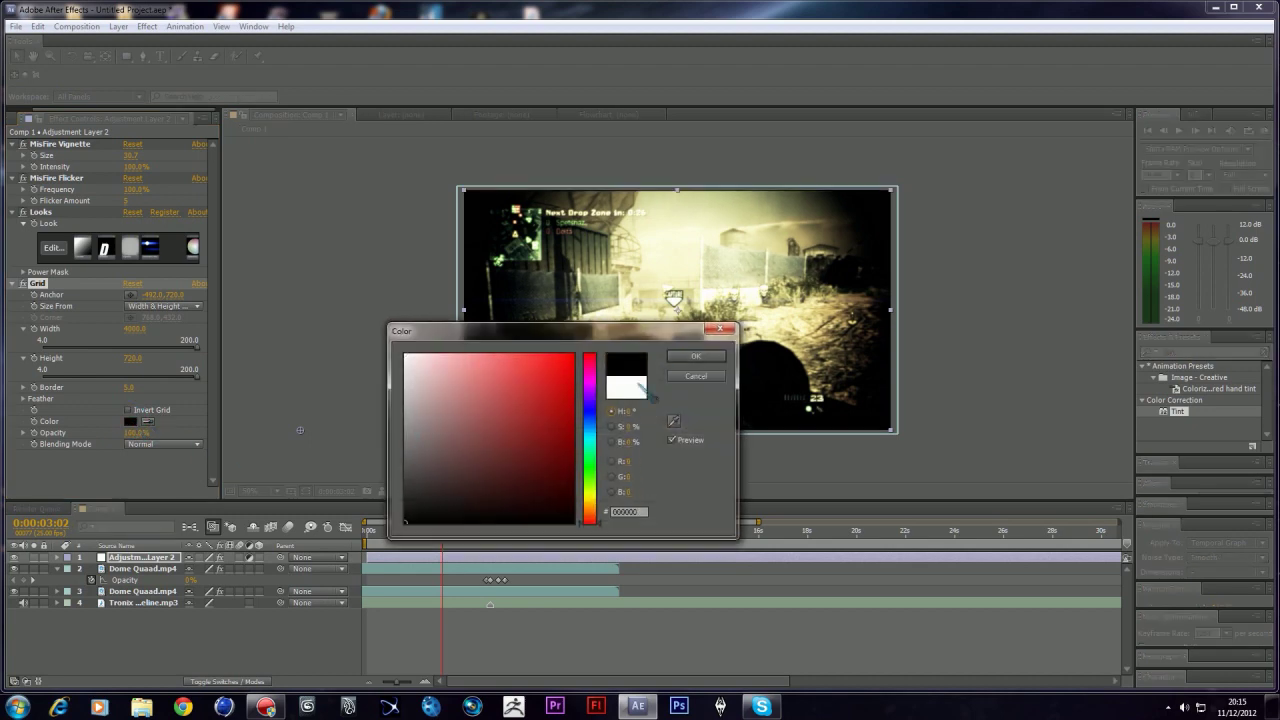
left_click(697, 357)
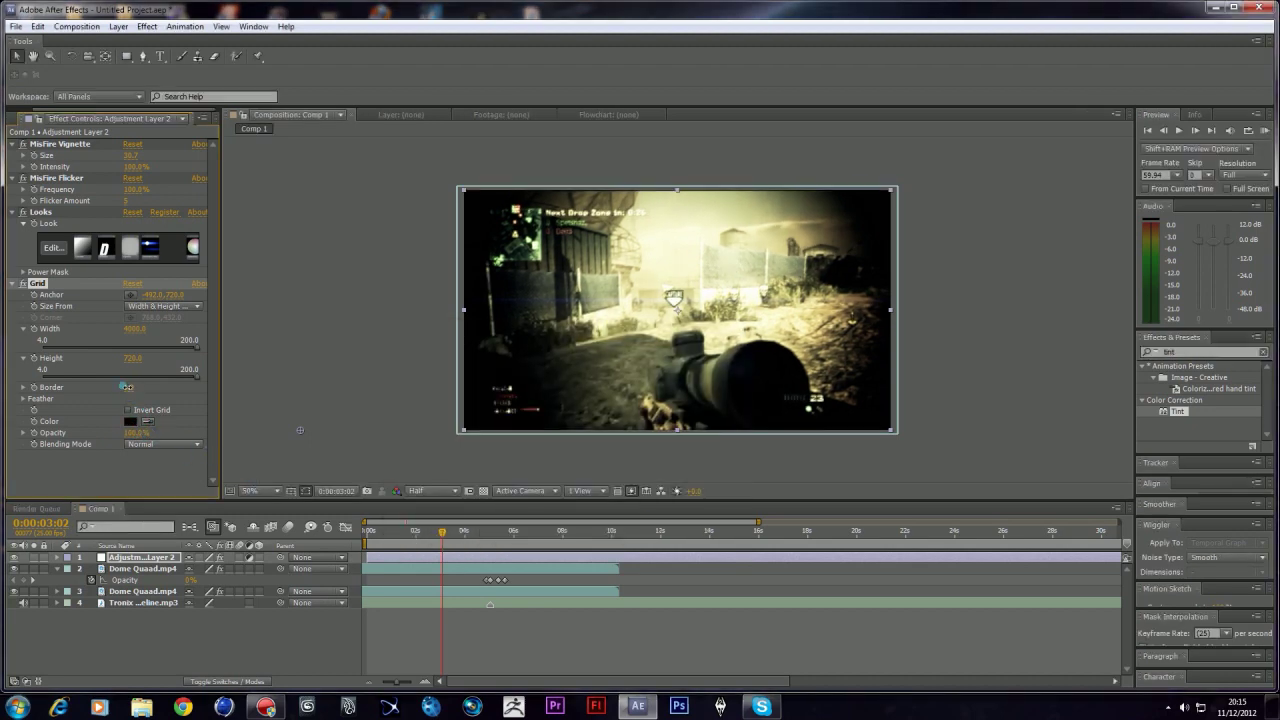
left_click_drag(125, 387, 210, 402)
left_click(951, 338)
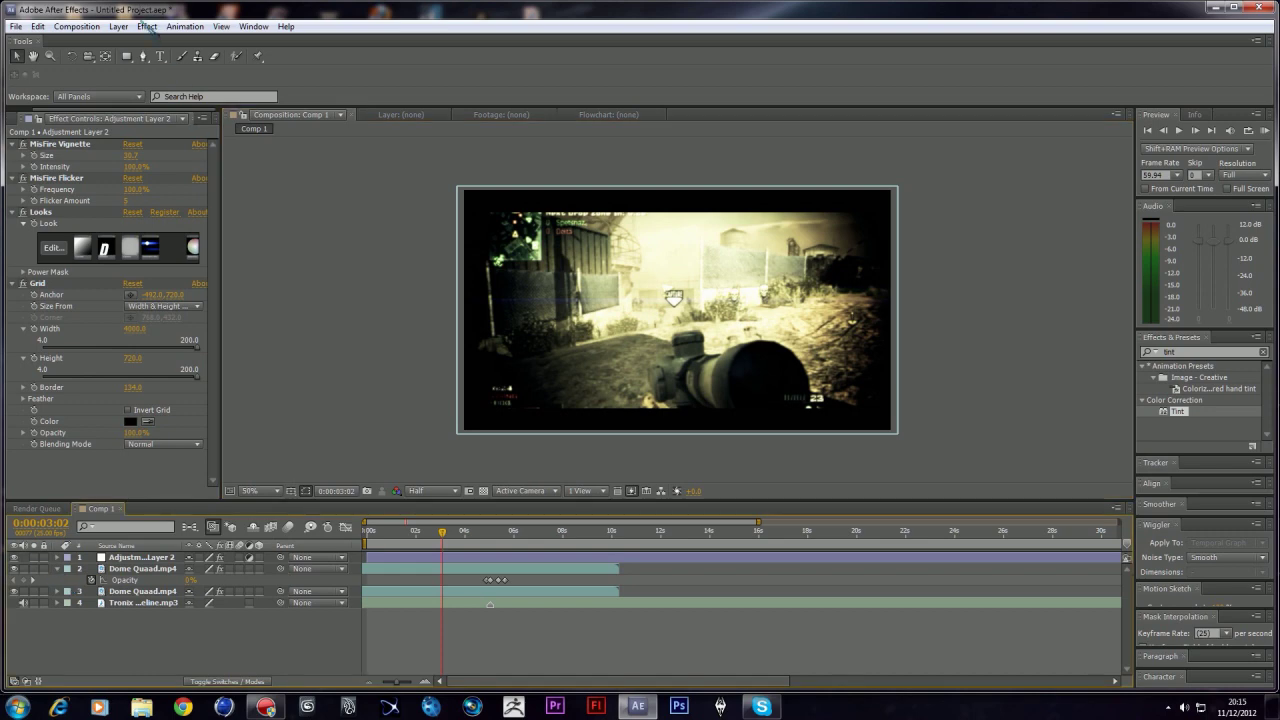
Step: Apply the RE:Vision RSMB motion blur effect to the adjustment layer and play a RAM preview of the composition
left_click(147, 26)
left_click(150, 547)
left_click(148, 557)
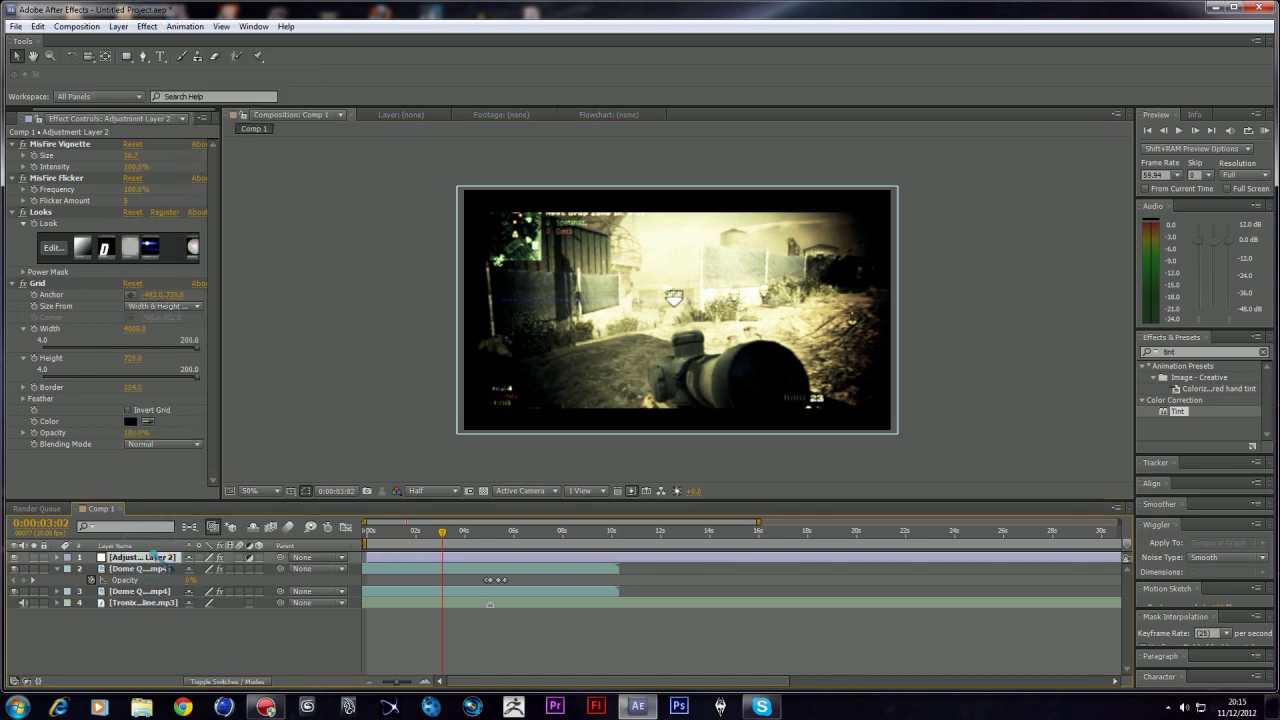
left_click(147, 26)
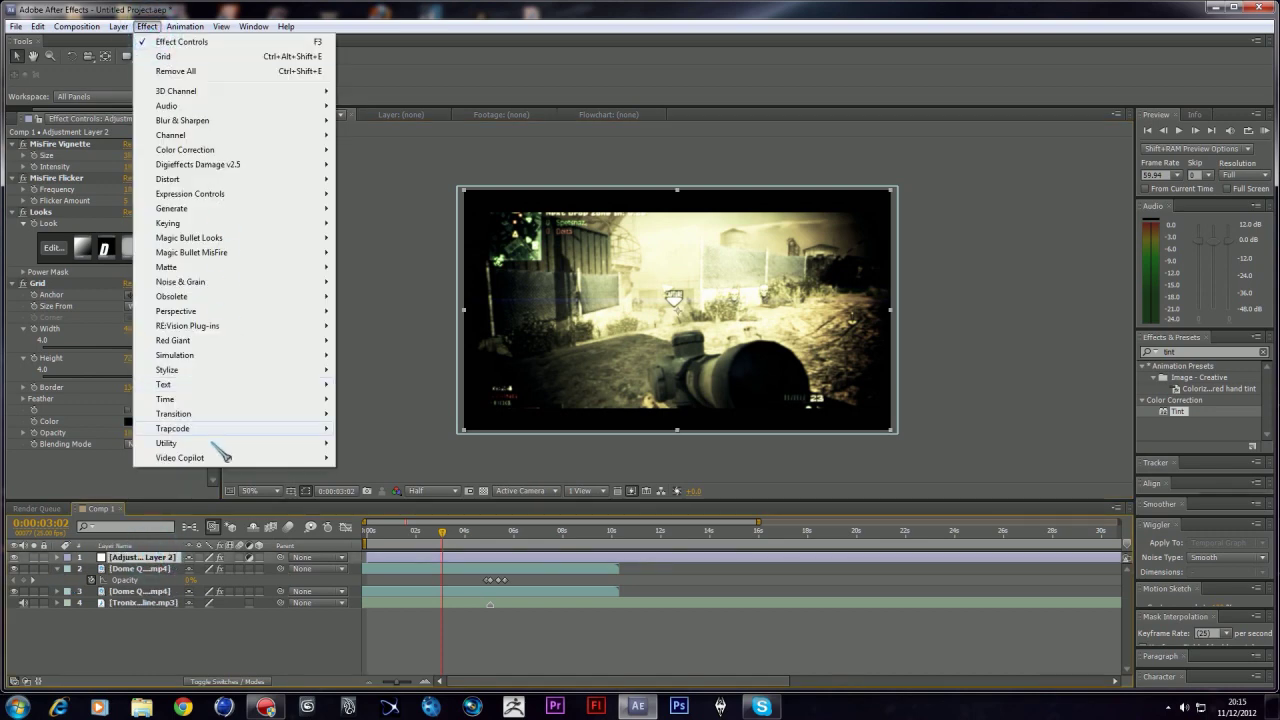
left_click(207, 331)
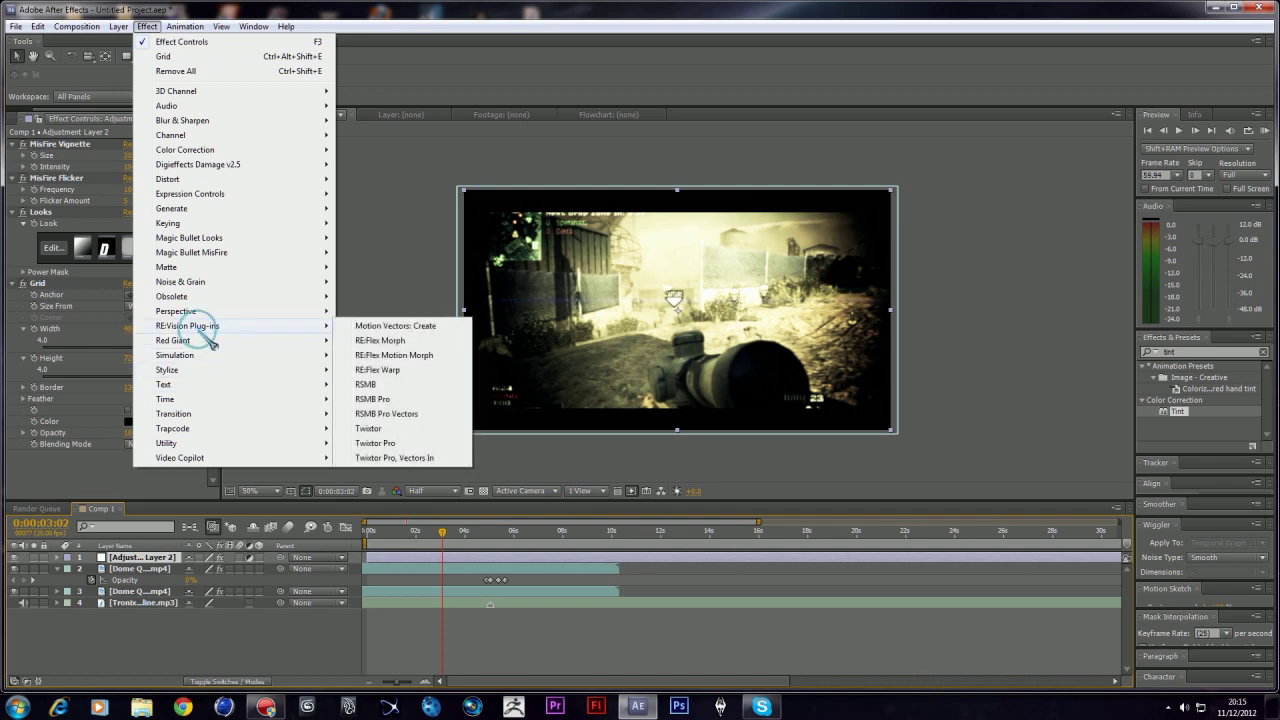
left_click(398, 386)
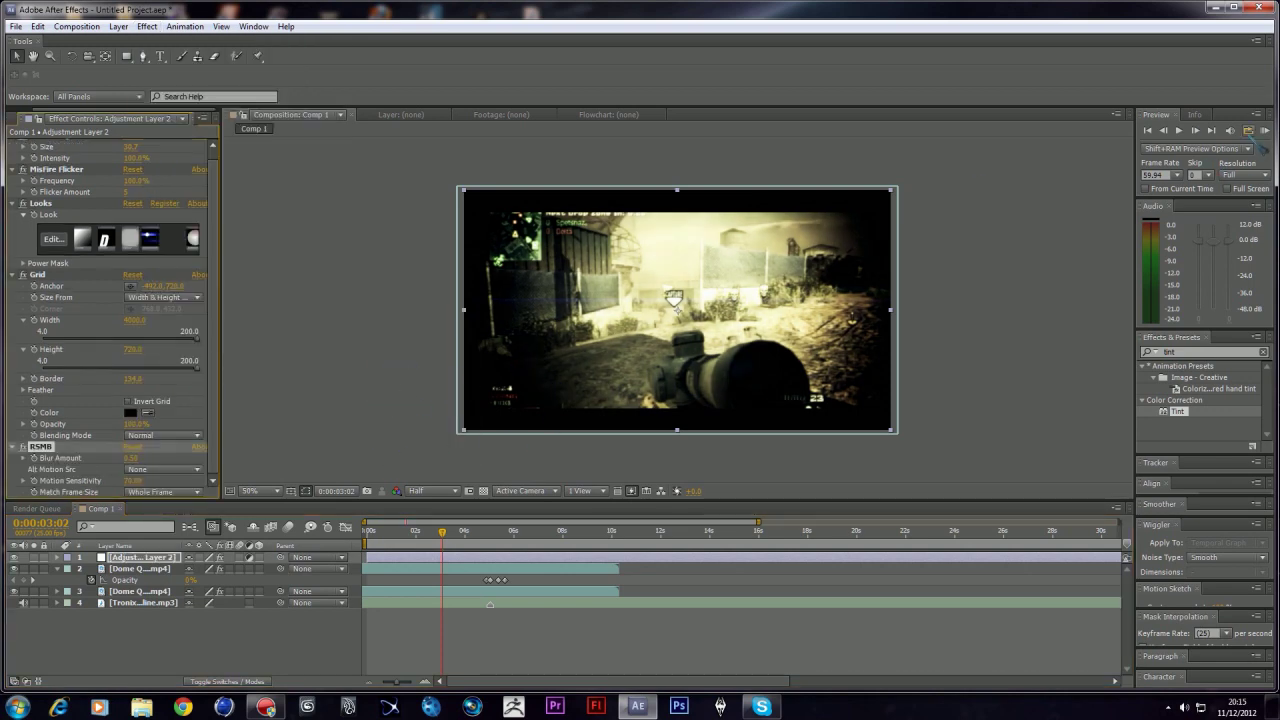
left_click(1264, 130)
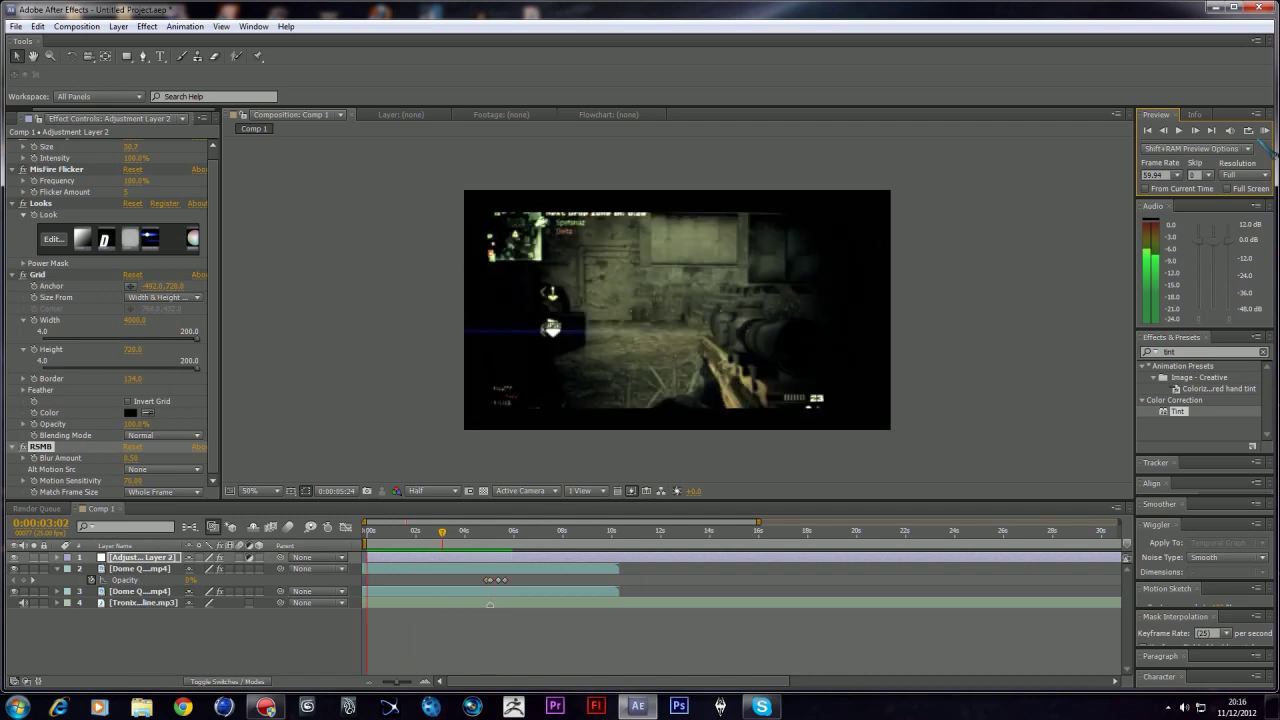
key("space")
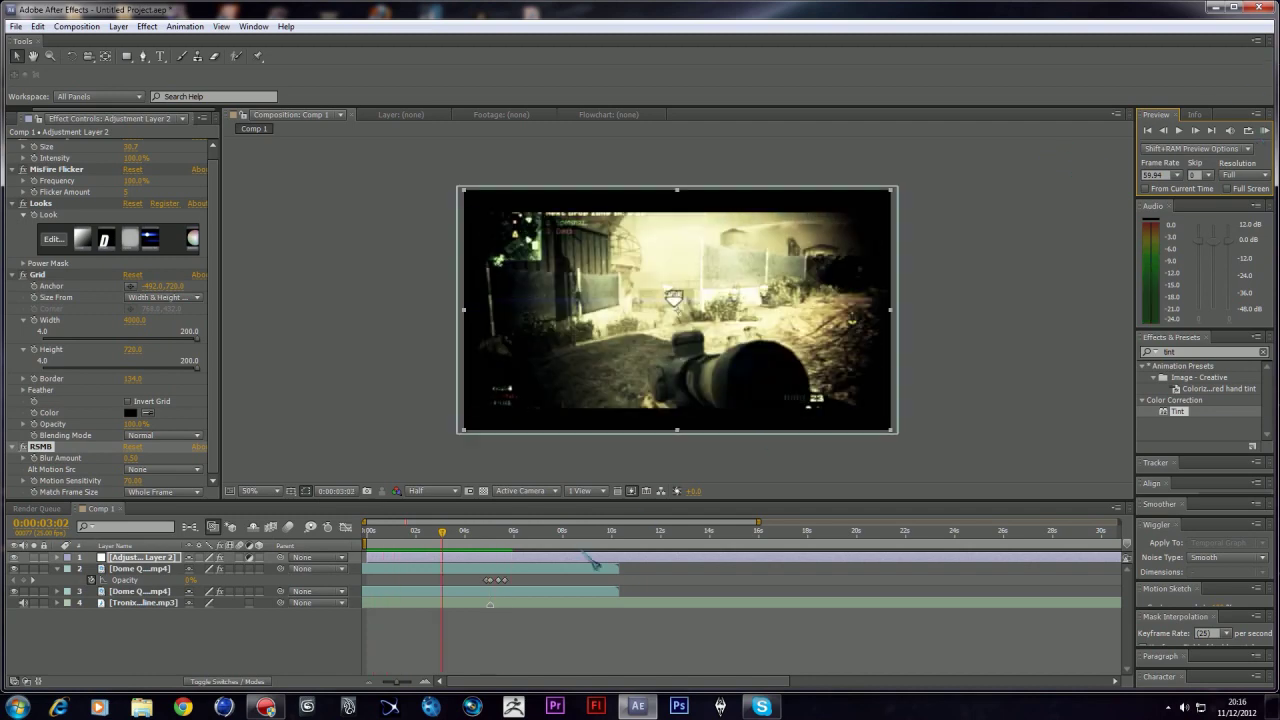
Step: Move the last two Opacity keyframes of the upper Dome Quaad.mp4 layer to just before the 6-second mark, lengthening the flash
left_click_drag(531, 577, 496, 585)
left_click_drag(500, 581, 506, 583)
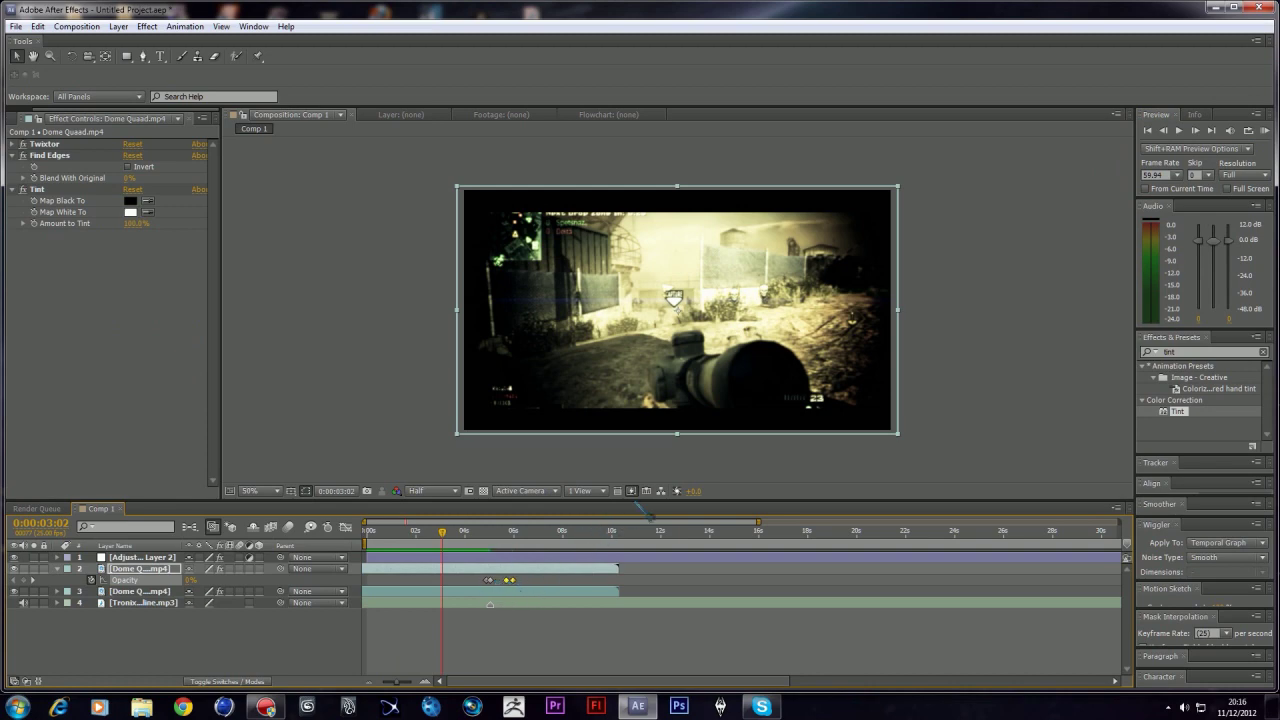
left_click(962, 394)
Step: Play a RAM preview to check the flash timing, and collapse the upper Dome Quaad.mp4 layer's properties
left_click(1265, 130)
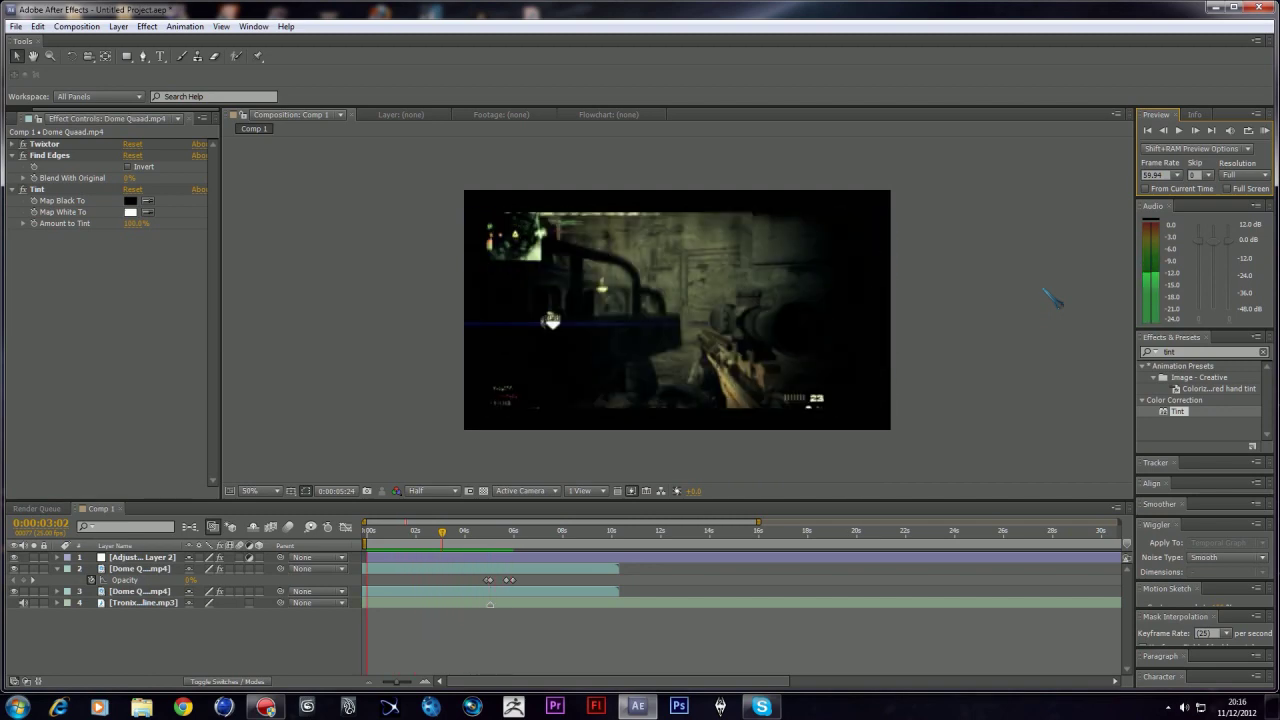
key("space")
key("space")
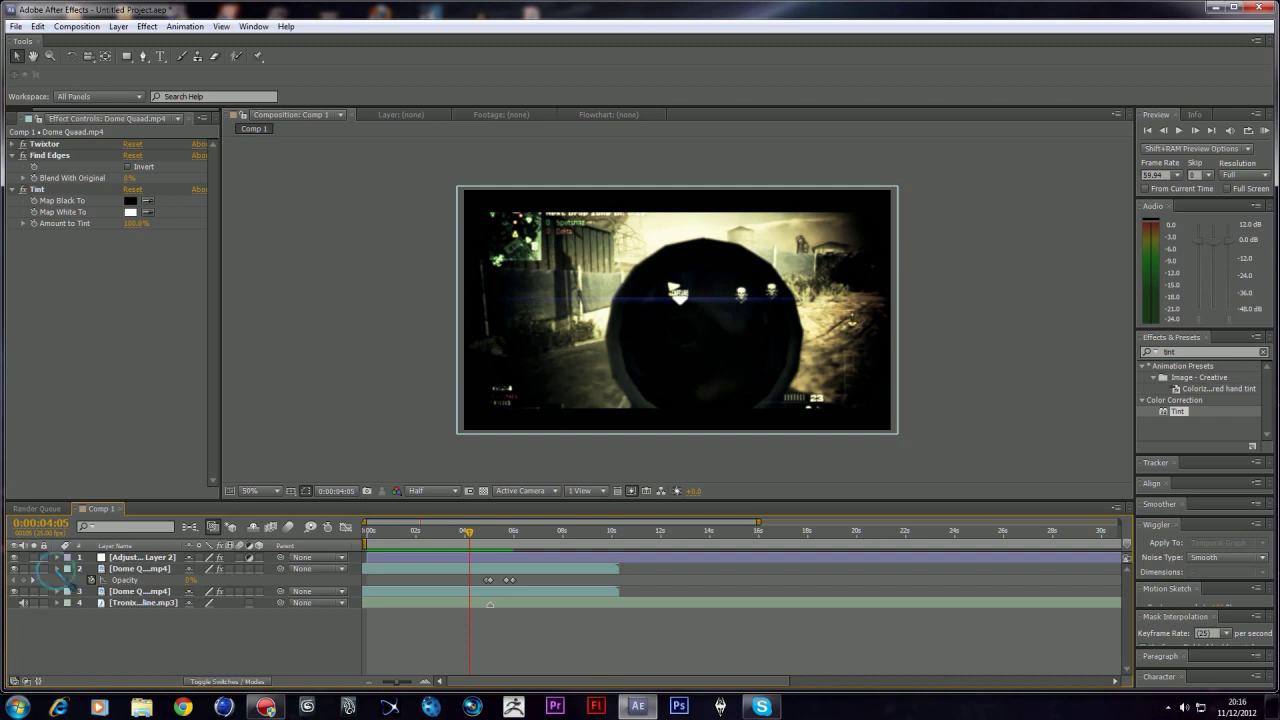
left_click(58, 568)
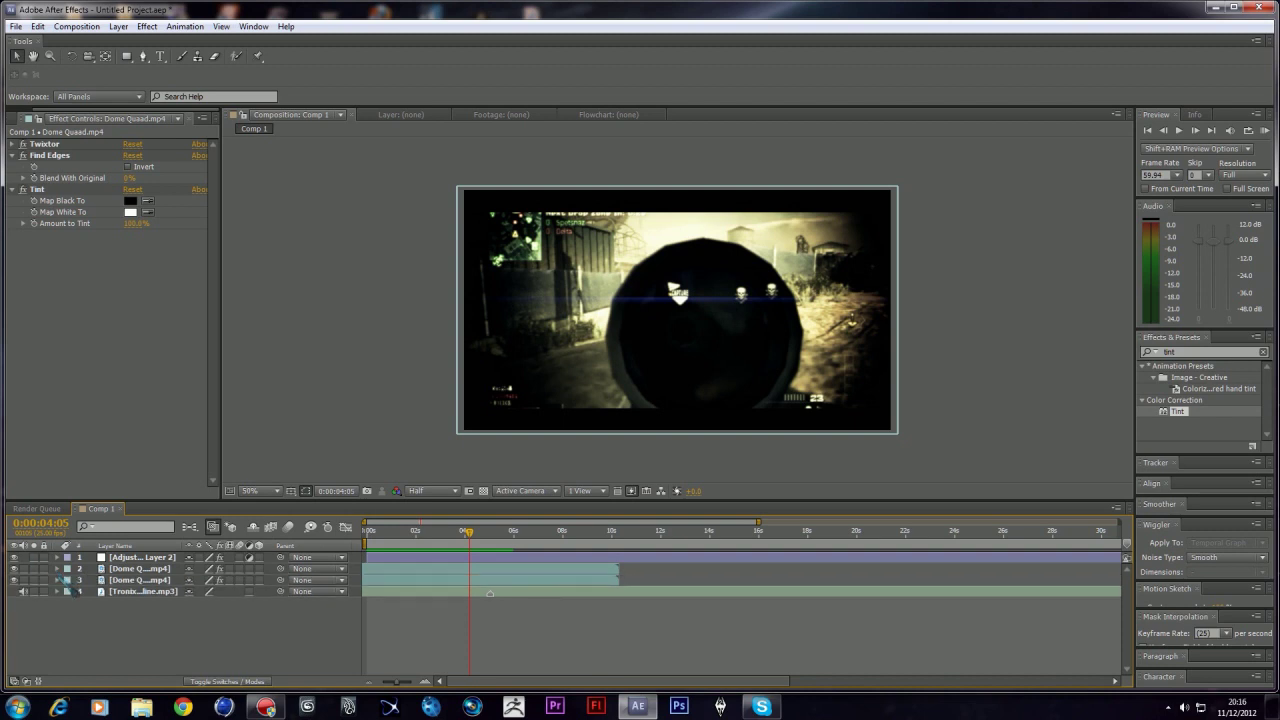